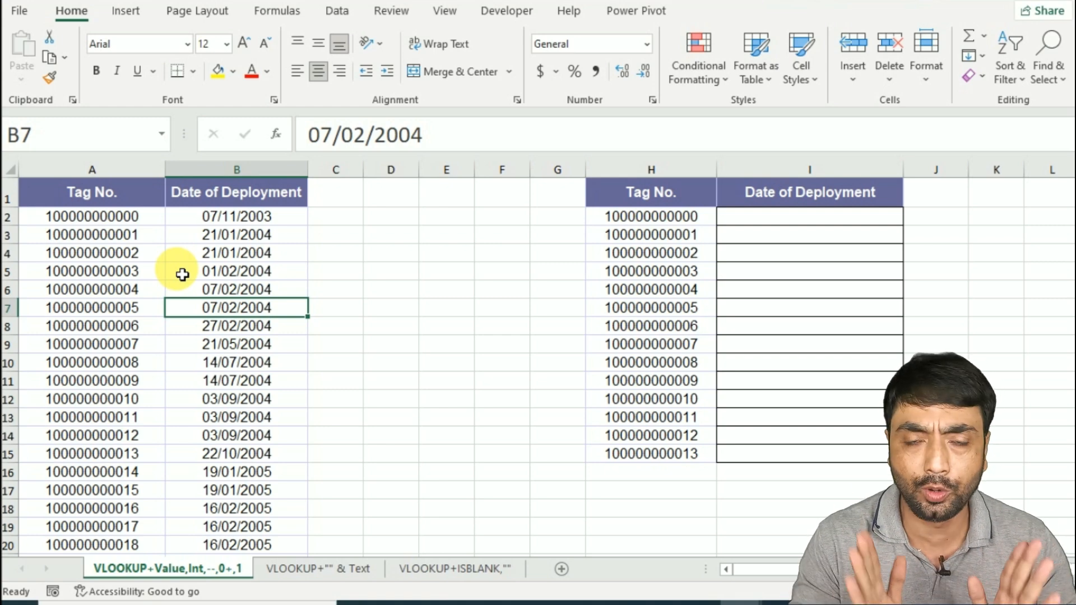
# - Enter =VLOOKUP(H2,$A$2:$B$16135,2,0) in I2 to look up the first tag's date of deployment
pyautogui.click(788, 217)
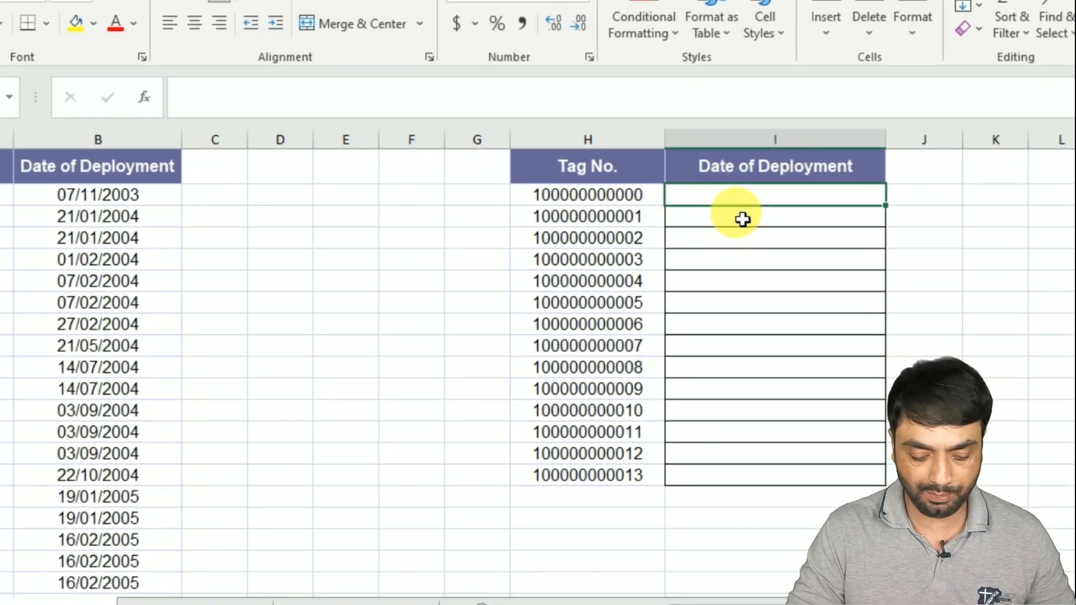
pyautogui.write('=VL')
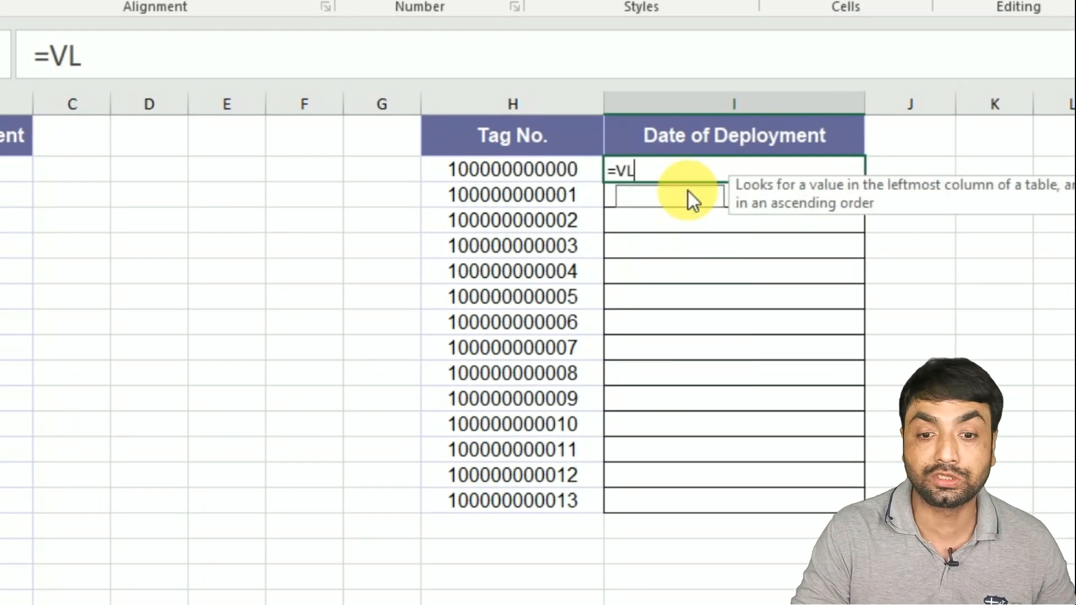
pyautogui.doubleClick(688, 192)
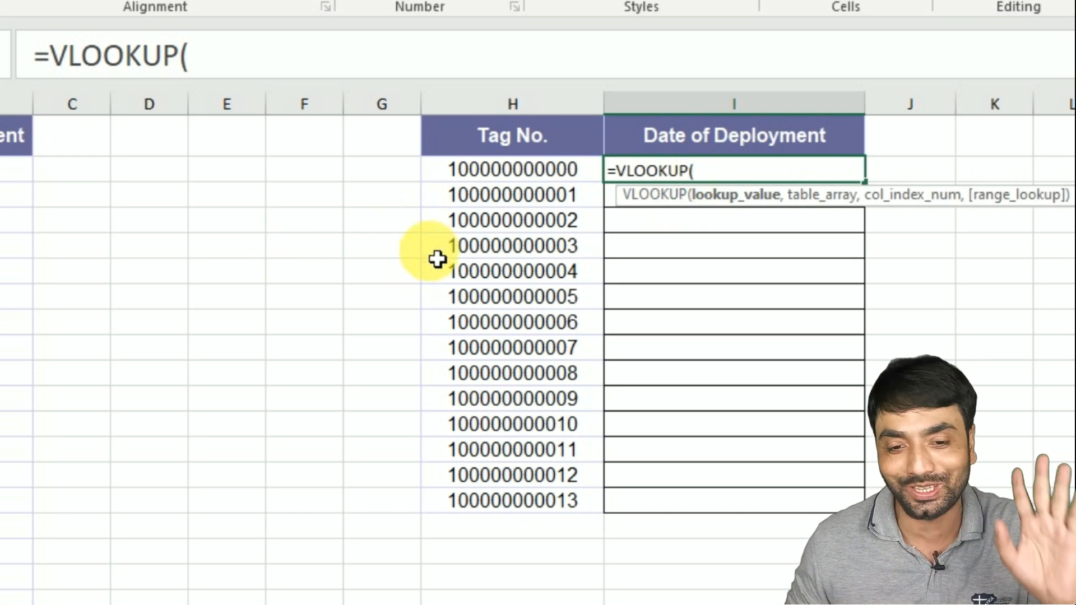
pyautogui.click(490, 180)
pyautogui.write(',')
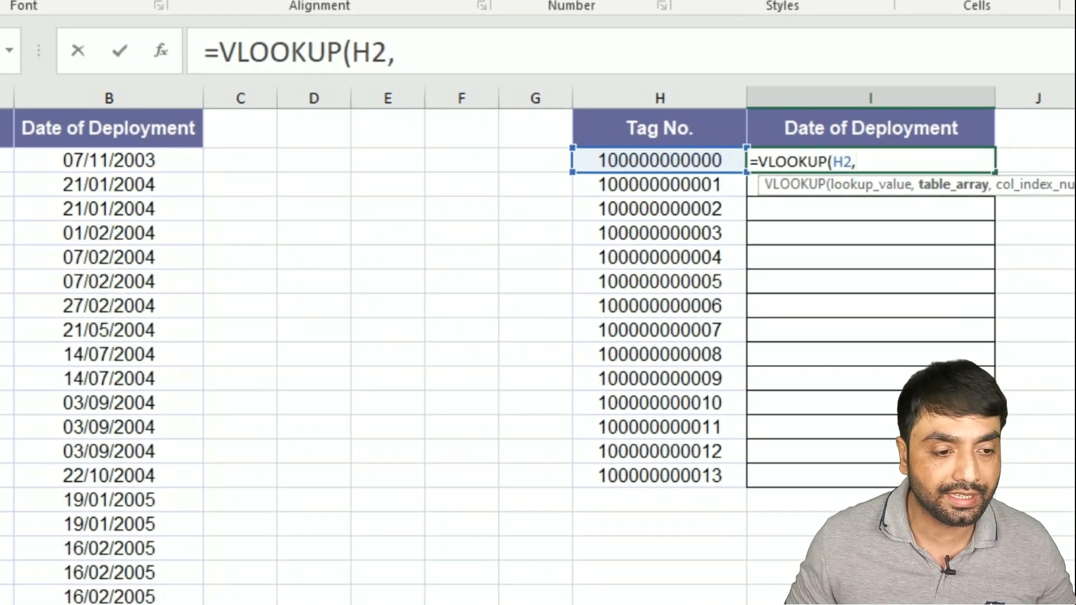
pyautogui.click(96, 158)
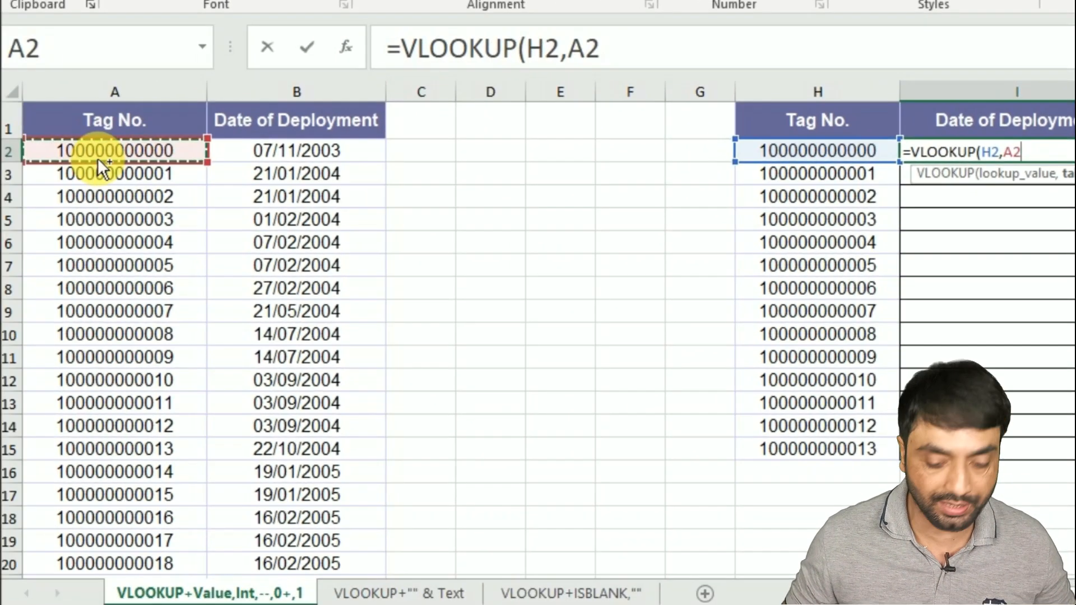
pyautogui.hotkey('ctrl', 'shift', 'Right')
pyautogui.hotkey('ctrl', 'shift', 'Down')
pyautogui.press('F4')
pyautogui.write(',')
pyautogui.write('2,0')
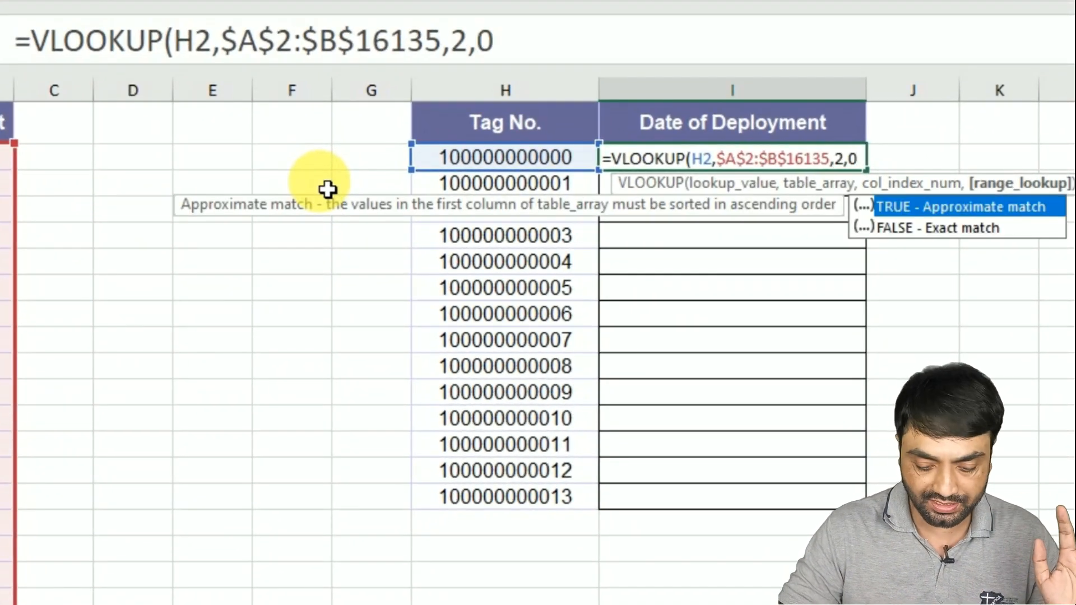
pyautogui.write(')')
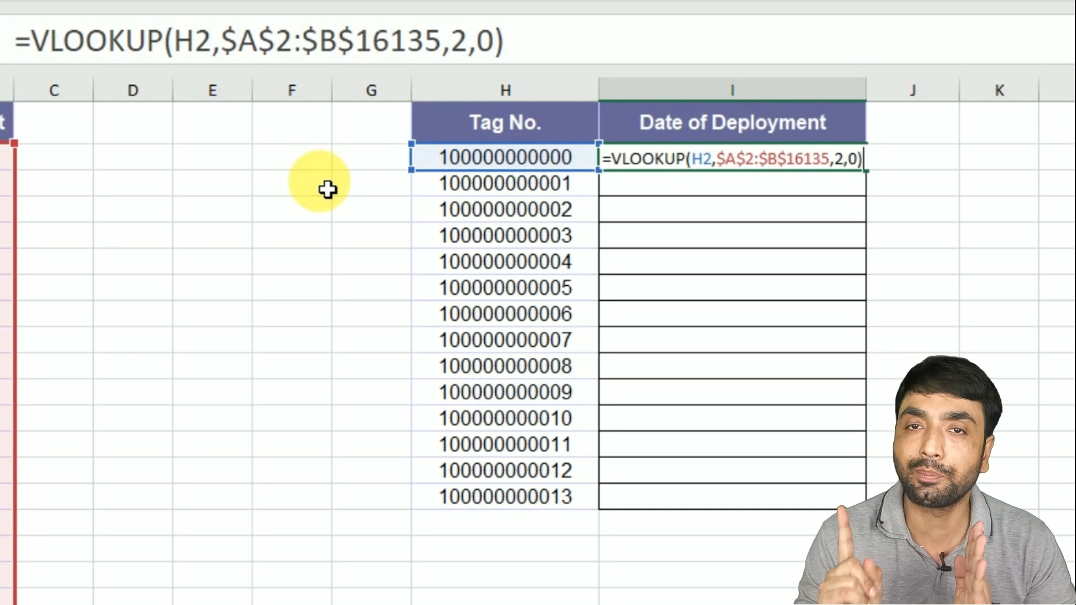
pyautogui.press('Return')
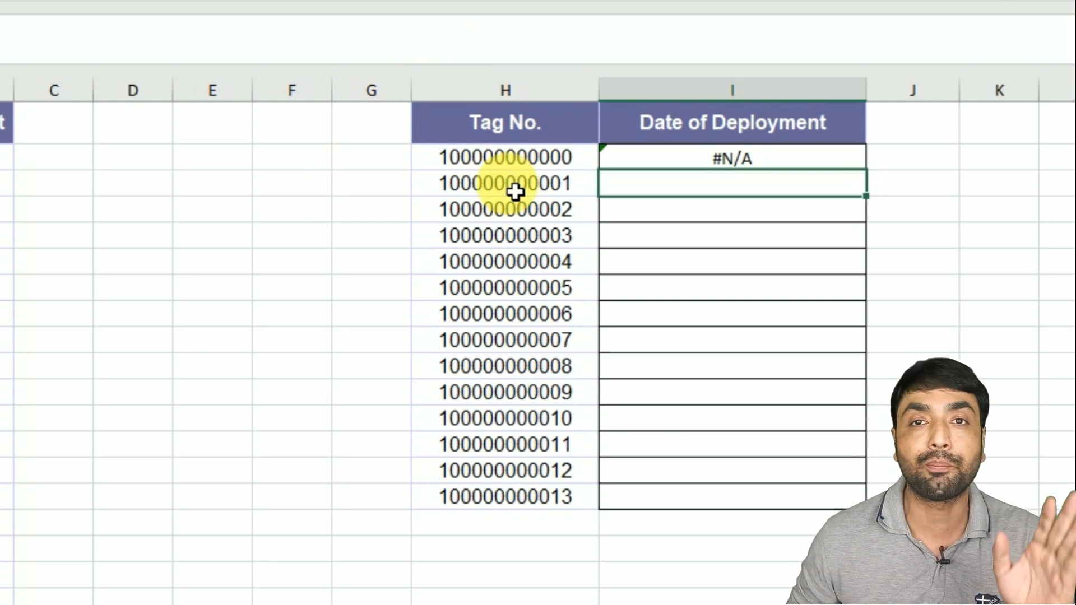
# - Inspect the tag number cells H2 and A2 and the lookup formula in I2
pyautogui.click(502, 164)
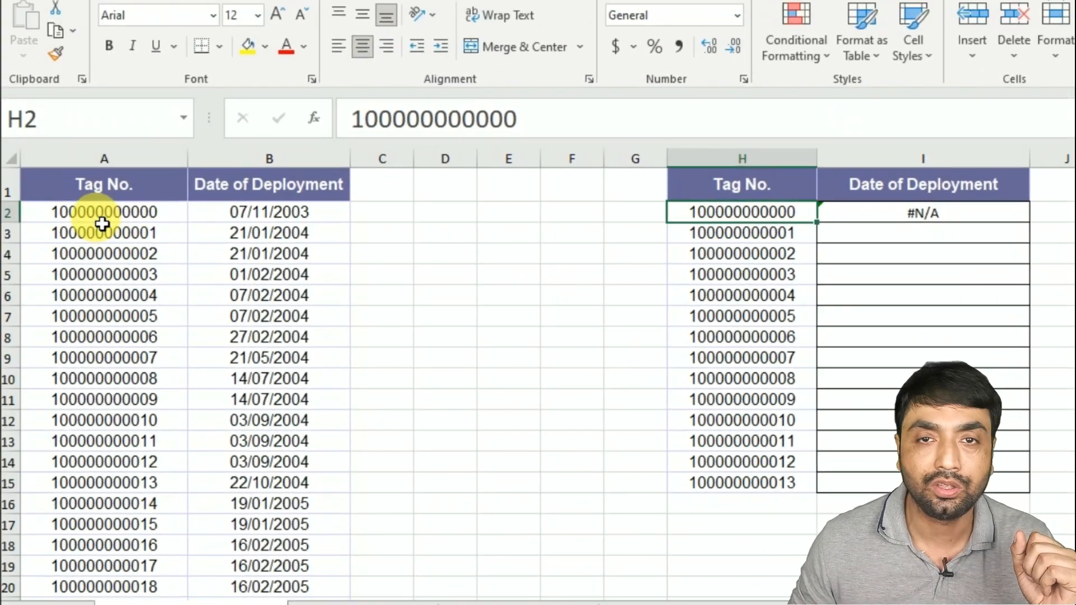
pyautogui.click(41, 204)
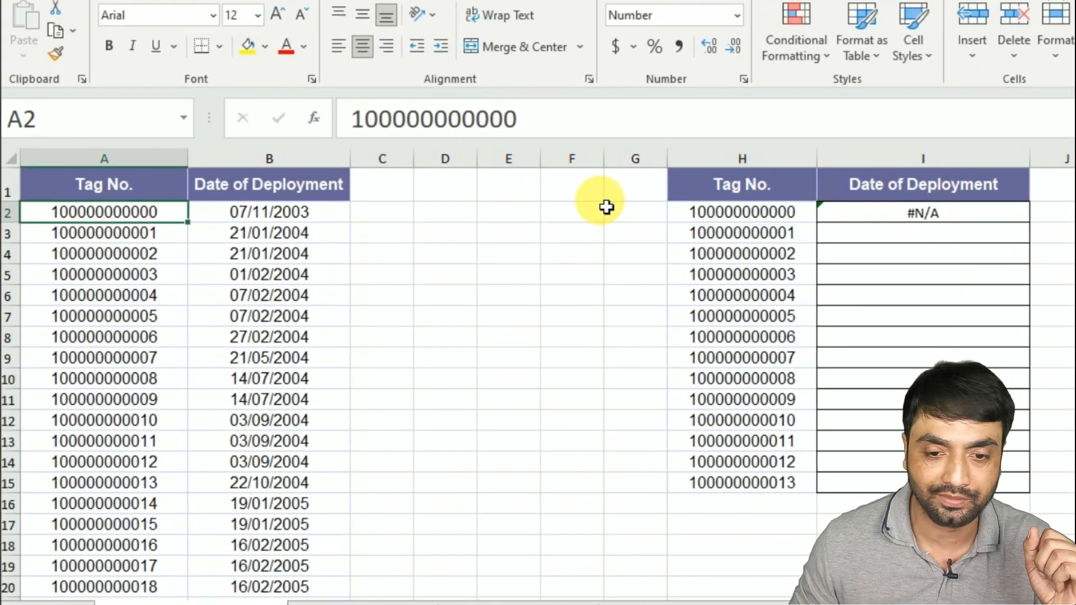
pyautogui.click(701, 212)
pyautogui.click(160, 210)
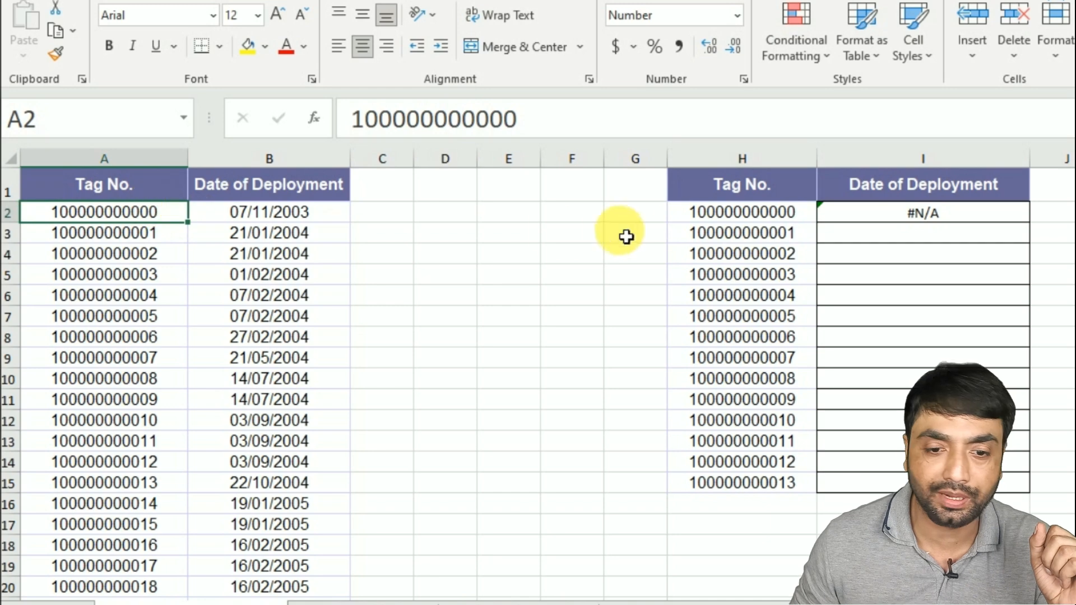
pyautogui.click(701, 215)
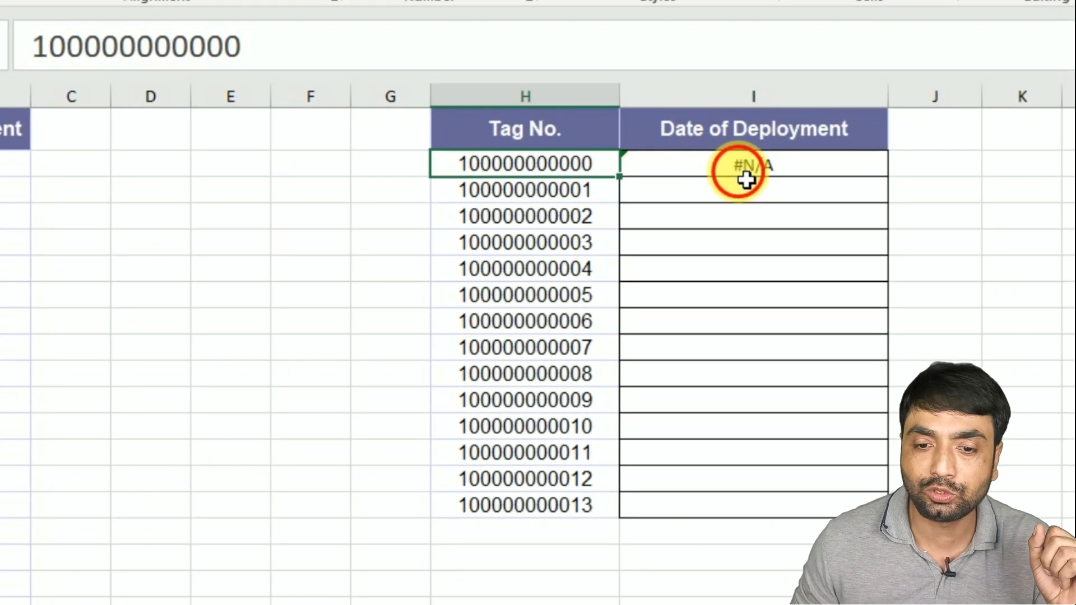
pyautogui.doubleClick(747, 179)
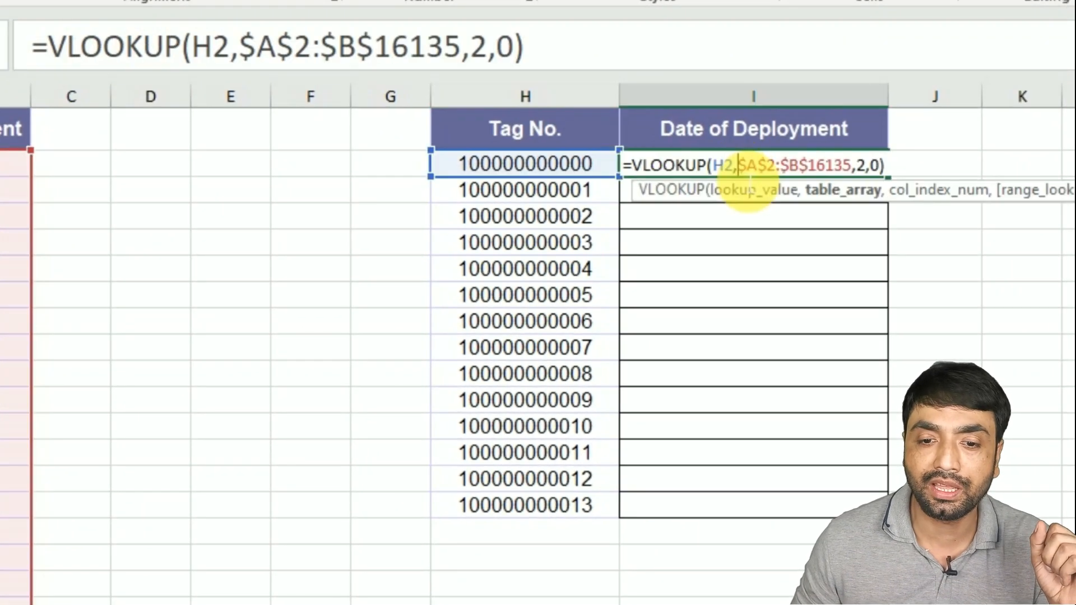
pyautogui.click(727, 190)
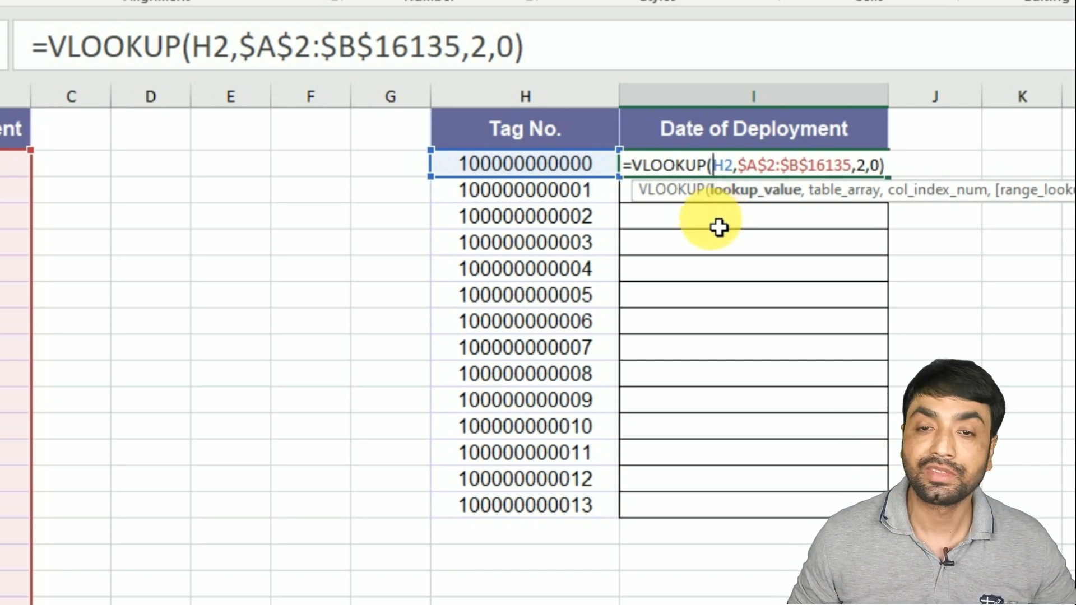
pyautogui.hotkey('ctrl', 'Return')
# - Enter =ISTEXT(H2) in G2 to test whether the lookup tag number is text
pyautogui.click(366, 175)
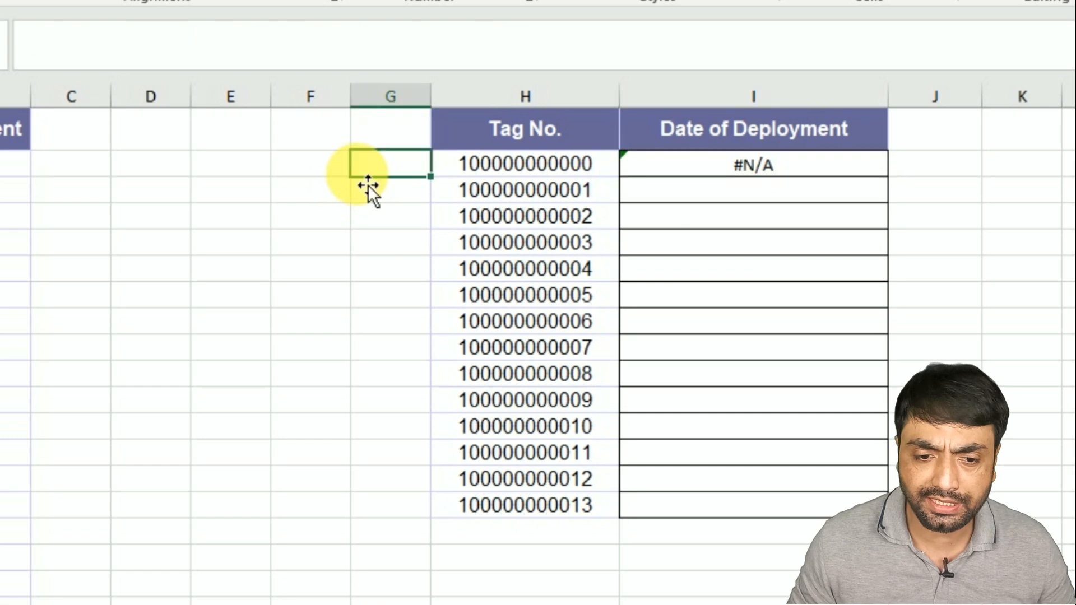
pyautogui.write('=ISTEXT(')
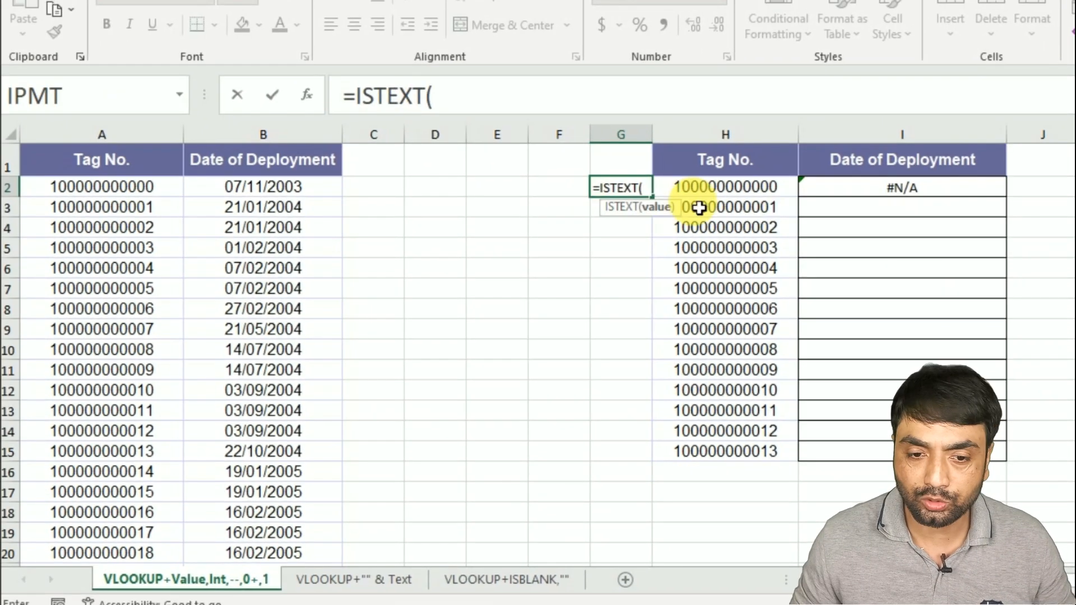
pyautogui.click(702, 193)
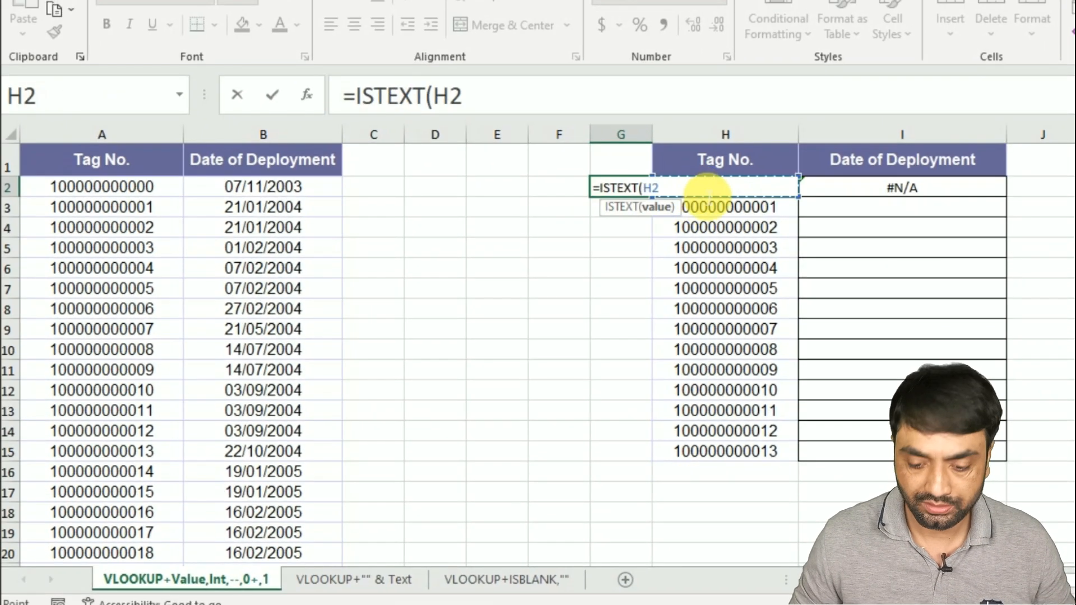
pyautogui.press('Return')
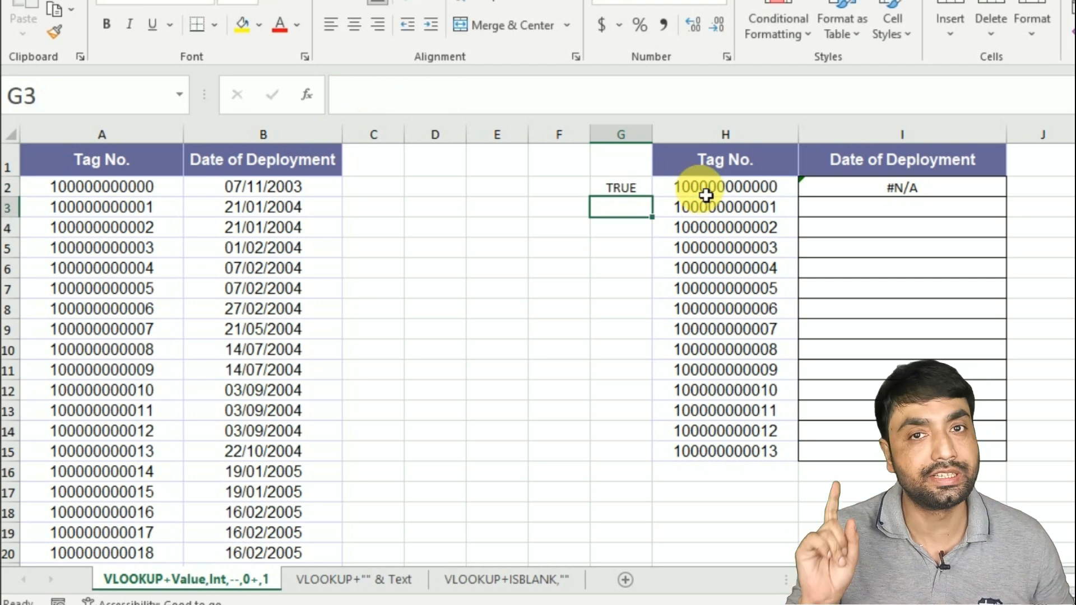
# - Enter =ISTEXT(A2) in C2 to test whether the source tag number is text
pyautogui.click(150, 187)
pyautogui.click(366, 186)
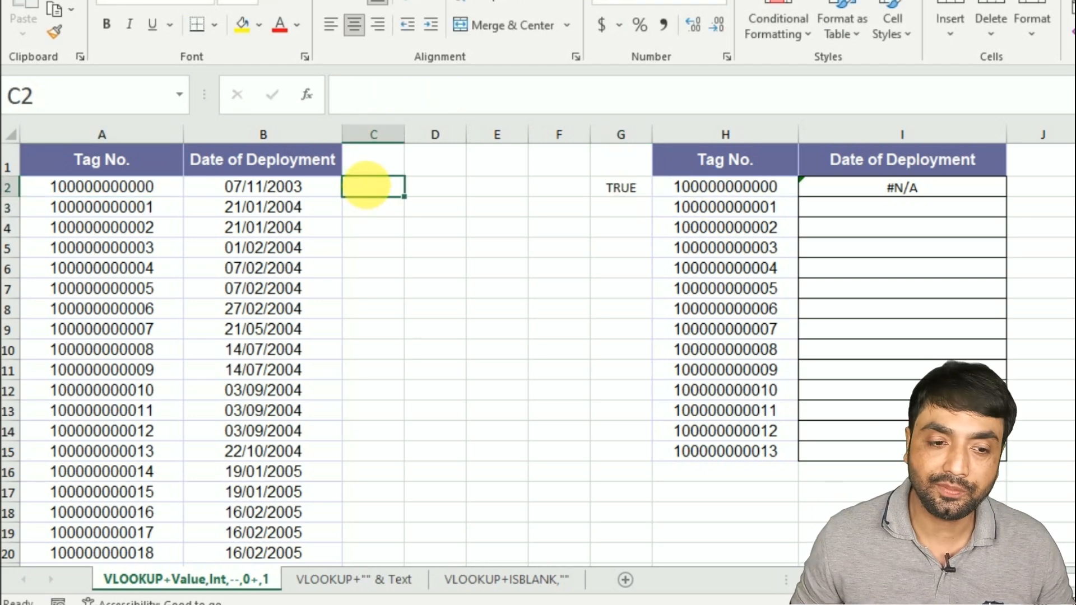
pyautogui.write('=ISTEXT(')
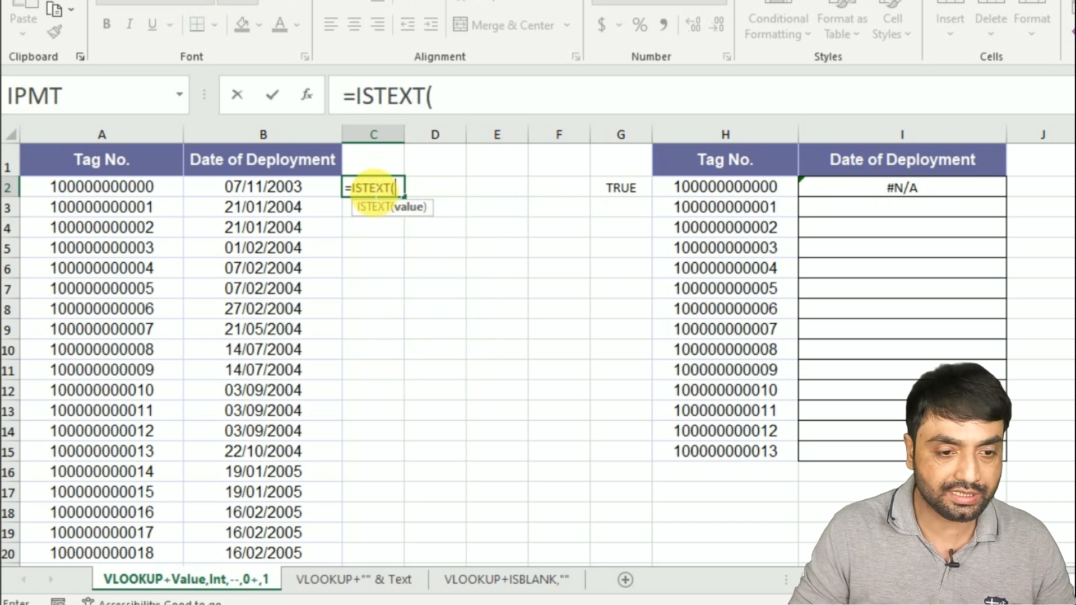
pyautogui.click(80, 189)
pyautogui.press('Return')
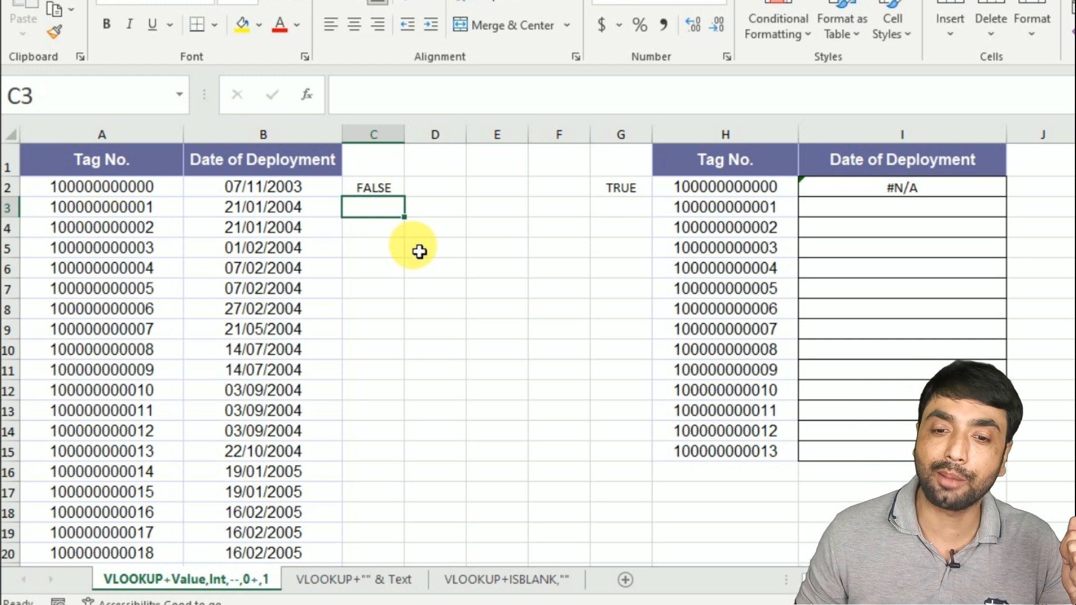
# - Wrap the lookup value in I2's formula in VALUE, making it =VLOOKUP(VALUE(H2),$A$2:$B$16135,2,0)
pyautogui.doubleClick(842, 190)
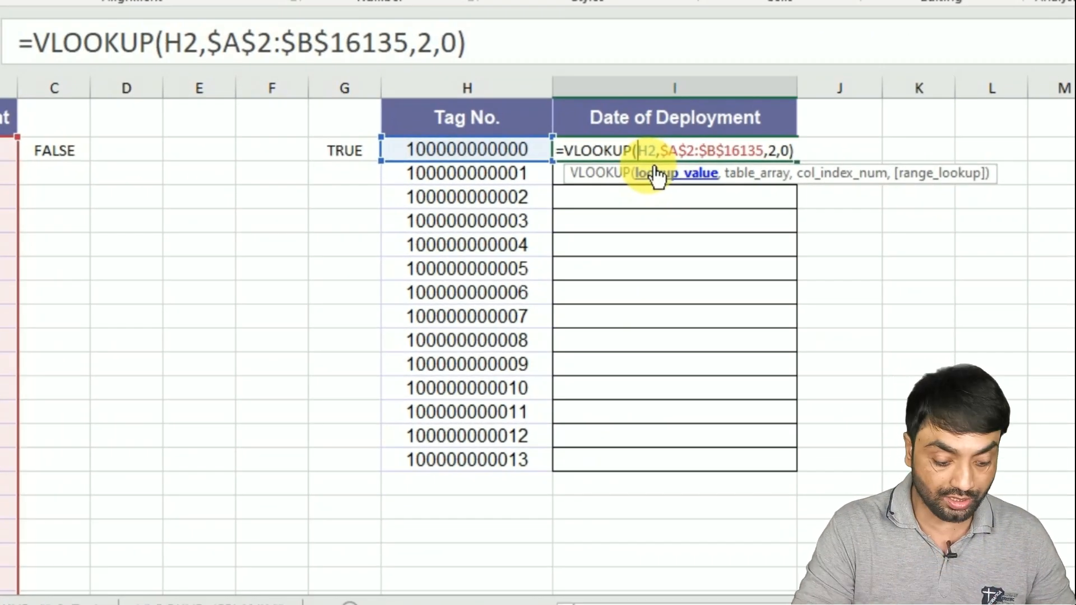
pyautogui.write('VALUE(')
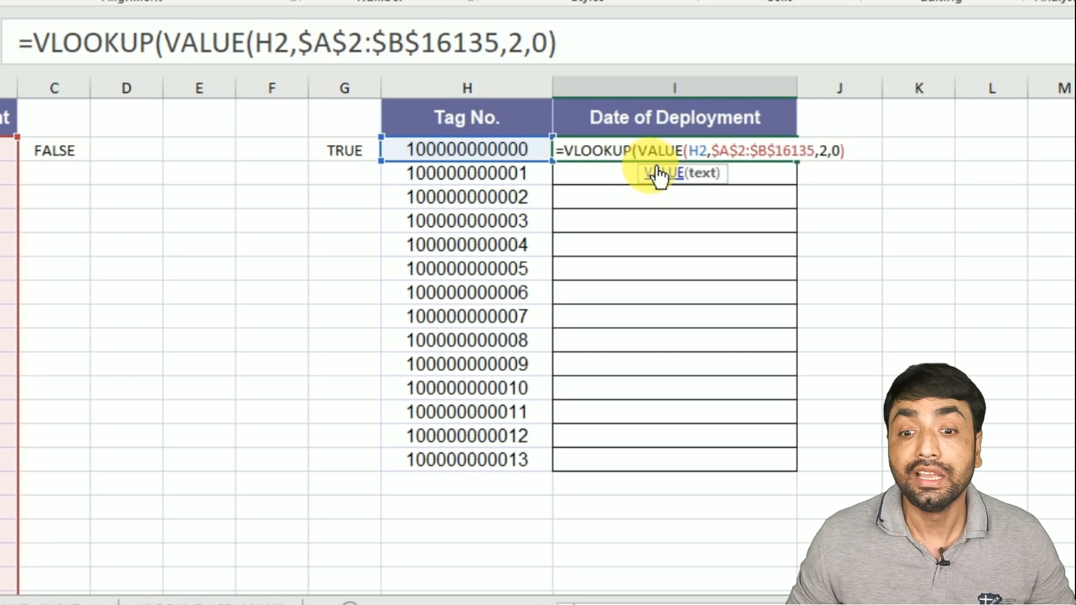
pyautogui.click(707, 152)
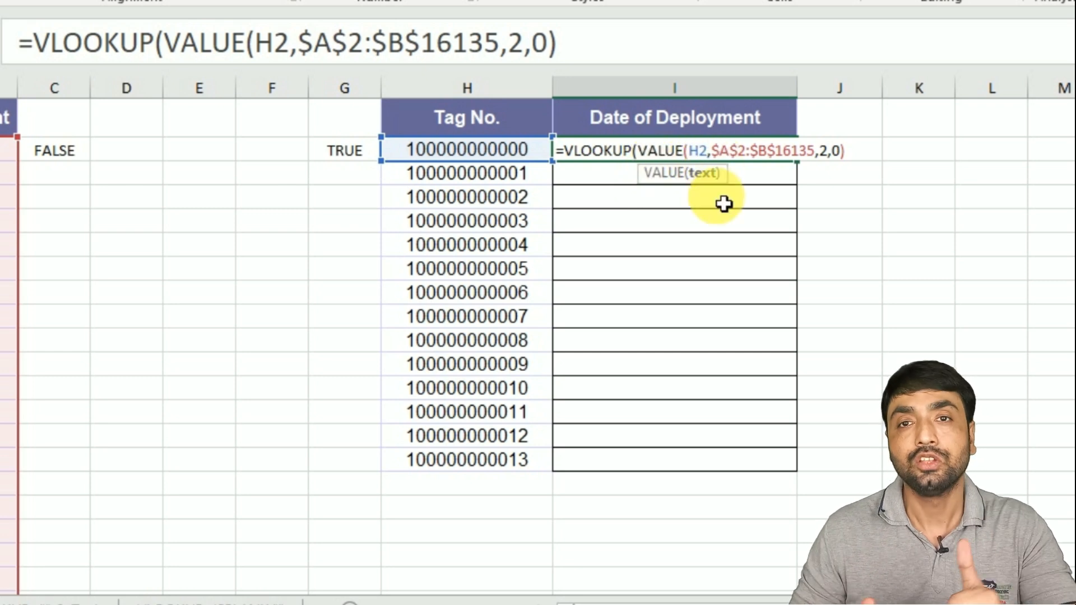
pyautogui.write(')')
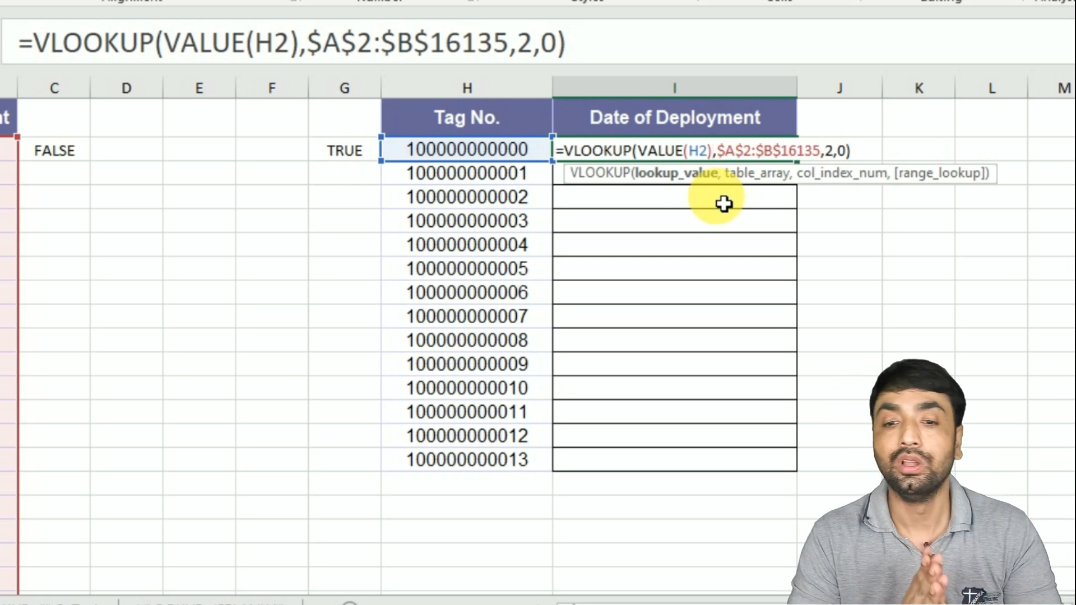
pyautogui.press('Return')
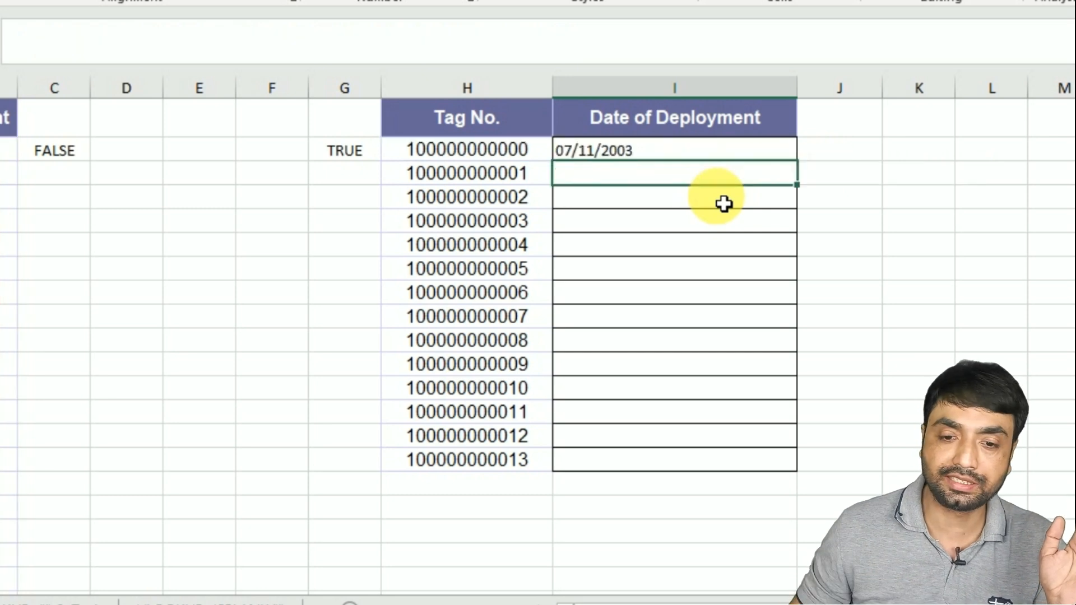
# - Fill the I2 formula down the Date of Deployment column and undo the fill
pyautogui.click(739, 151)
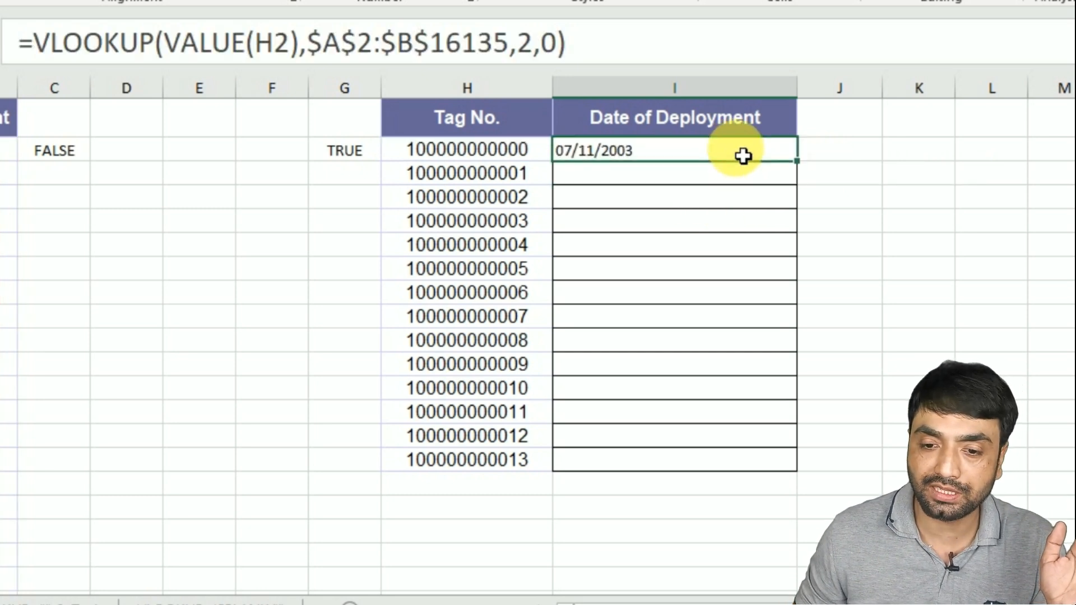
pyautogui.doubleClick(798, 162)
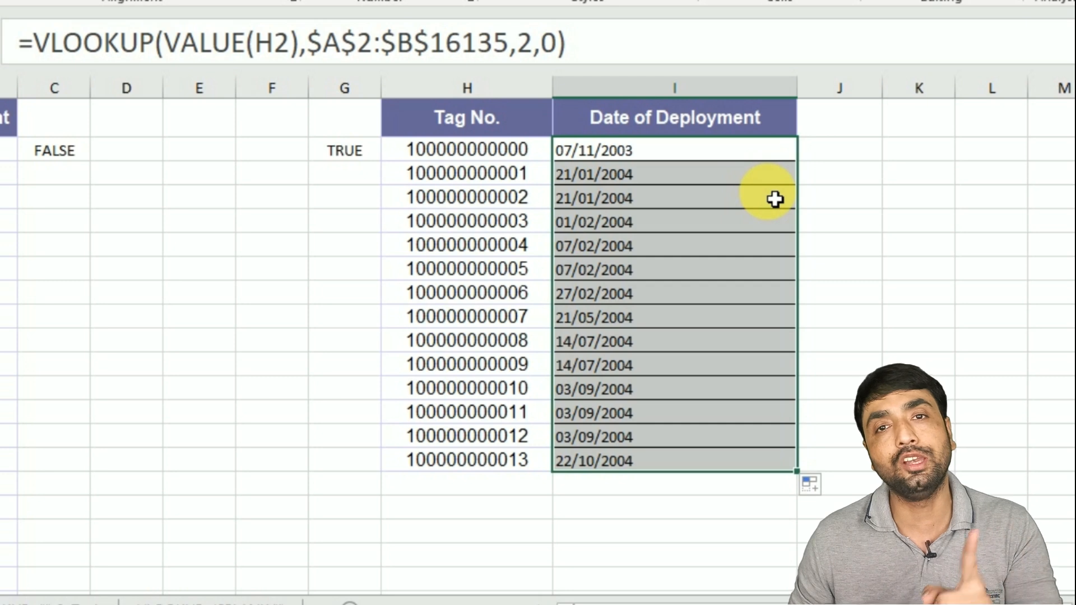
pyautogui.hotkey('ctrl', 'z')
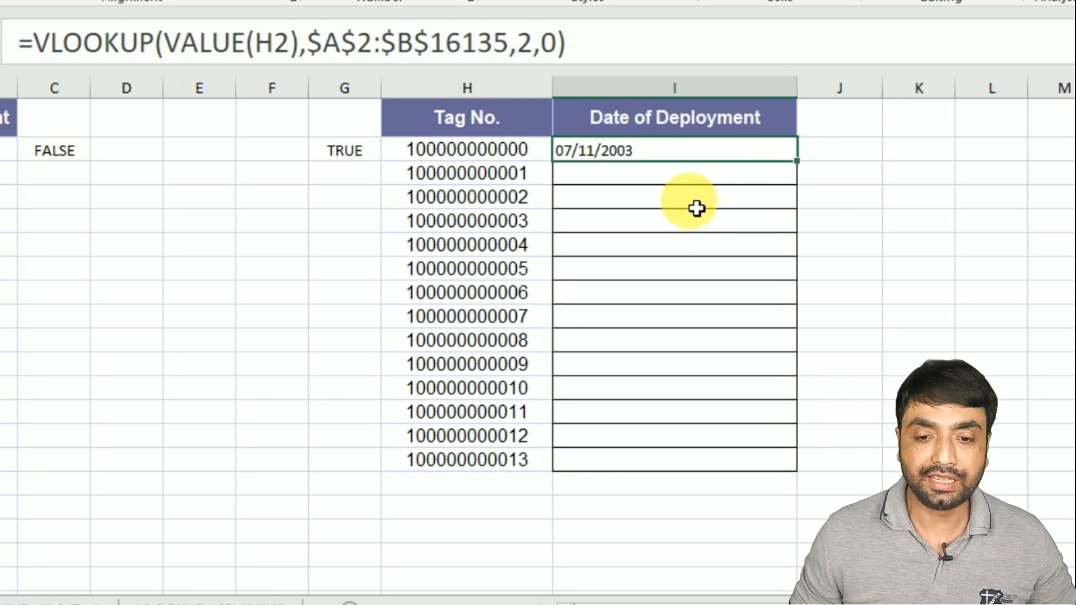
# - Replace VALUE with a double unary in I2's formula, making it =VLOOKUP(--(H2),$A$2:$B$16135,2,0)
pyautogui.doubleClick(655, 150)
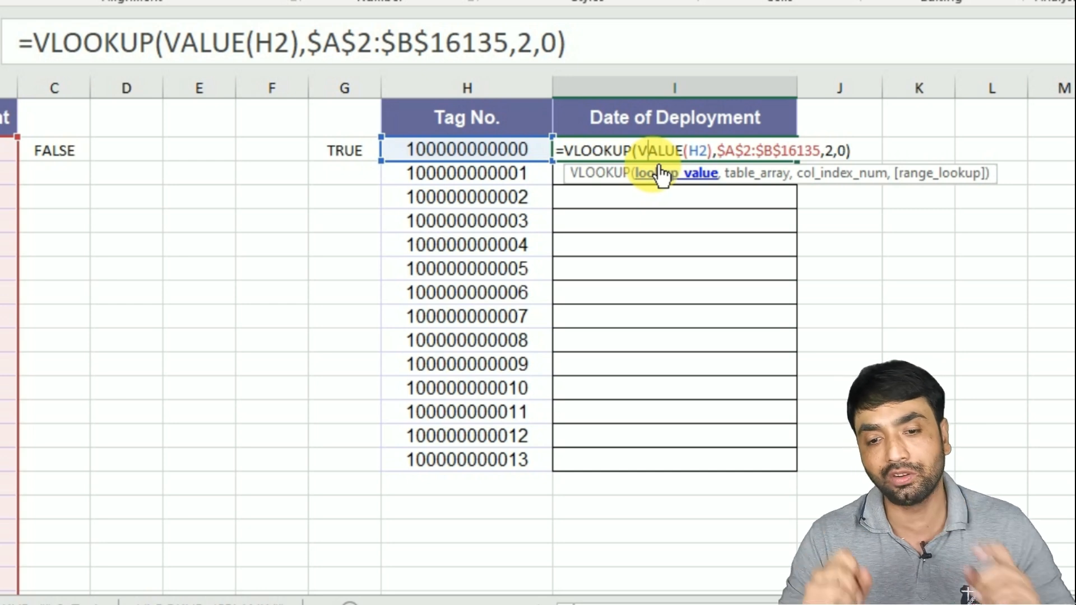
pyautogui.press('BackSpace')
pyautogui.press('Delete')
pyautogui.press('Delete')
pyautogui.press('Delete')
pyautogui.press('Delete')
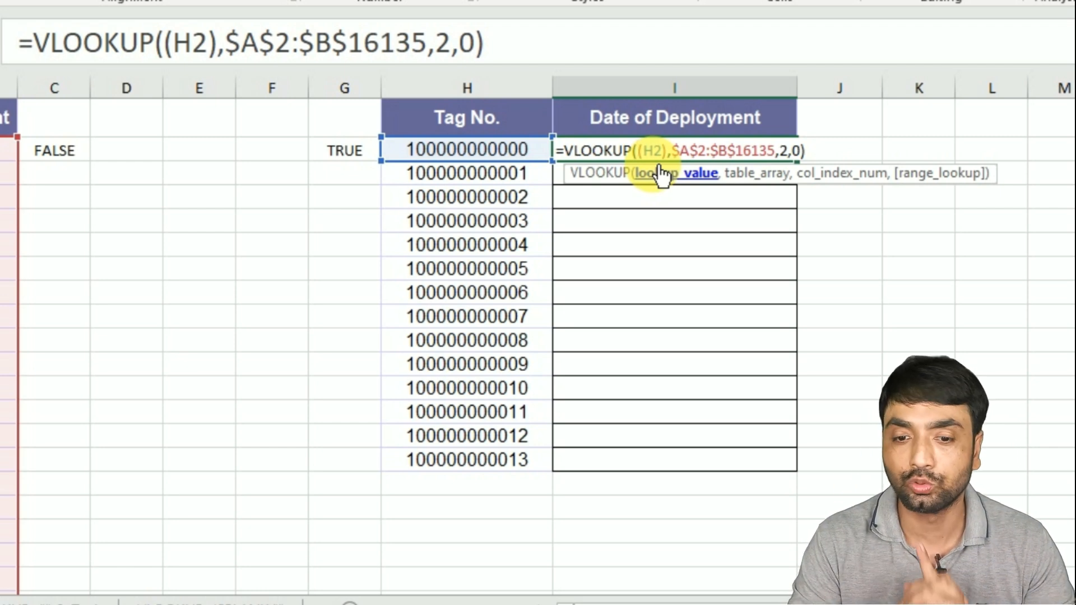
pyautogui.write('--')
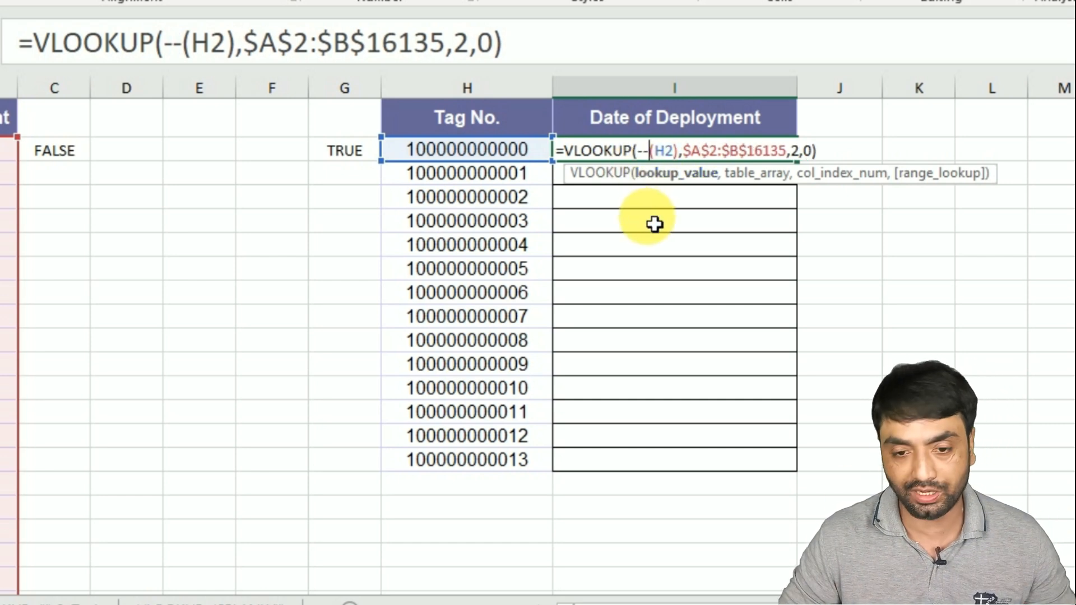
pyautogui.press('Return')
# - Fill the double-unary formula down to I15 and undo that fill
pyautogui.click(751, 156)
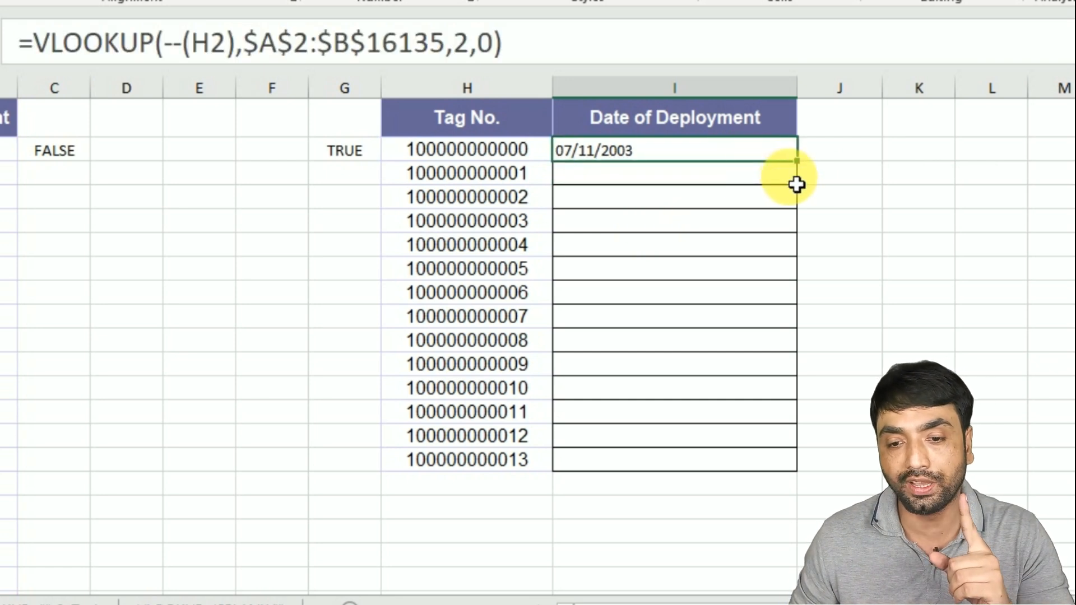
pyautogui.doubleClick(796, 162)
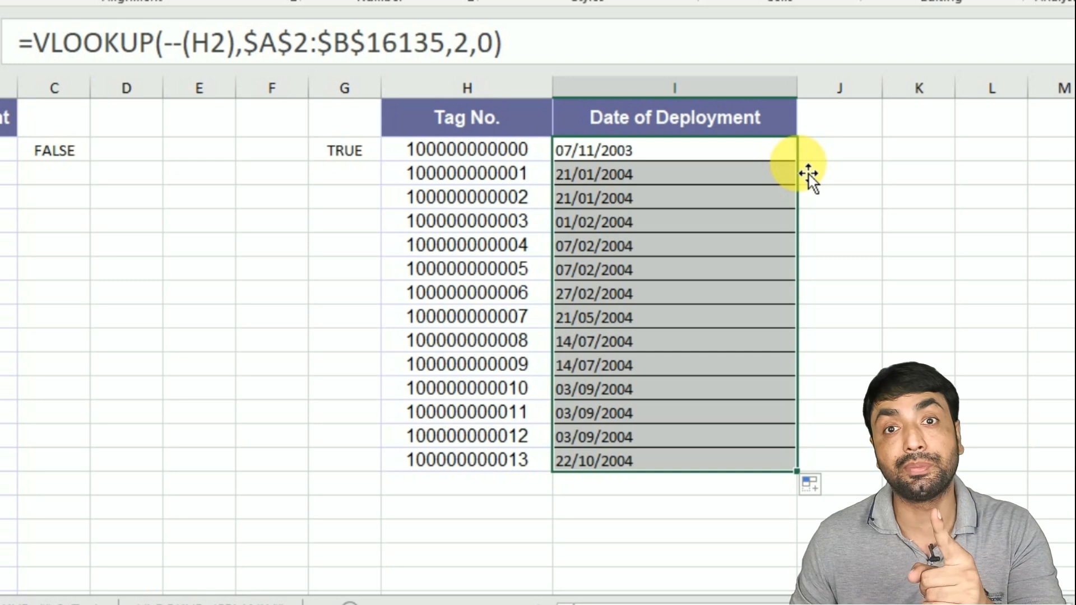
pyautogui.hotkey('ctrl', 'z')
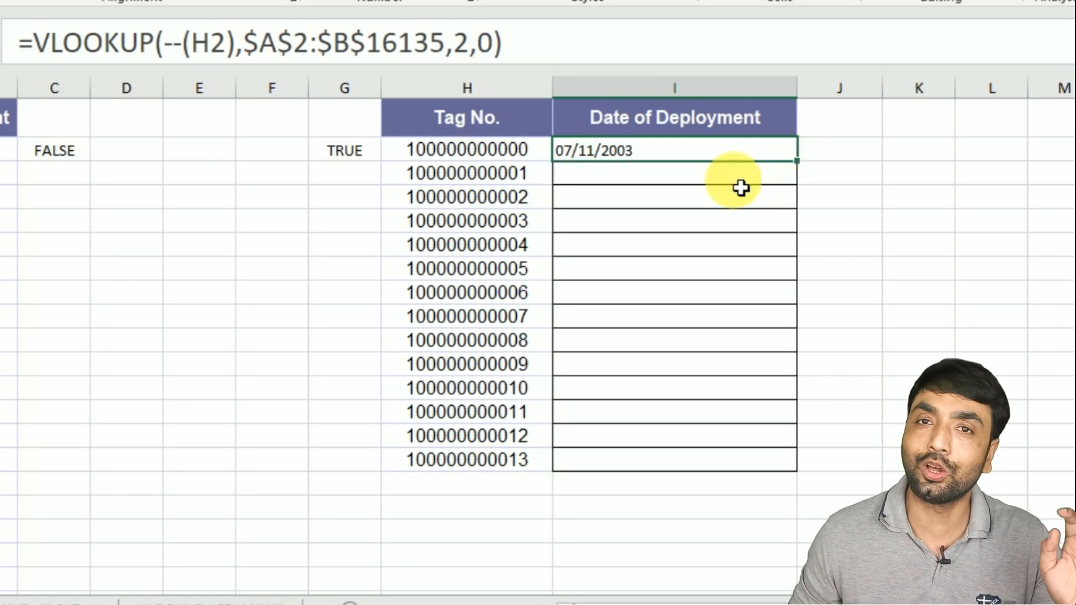
# - Replace the double unary in I2's formula with INT, making it =VLOOKUP(INT(H2),$A$2:$B$16135,2,0)
pyautogui.doubleClick(644, 154)
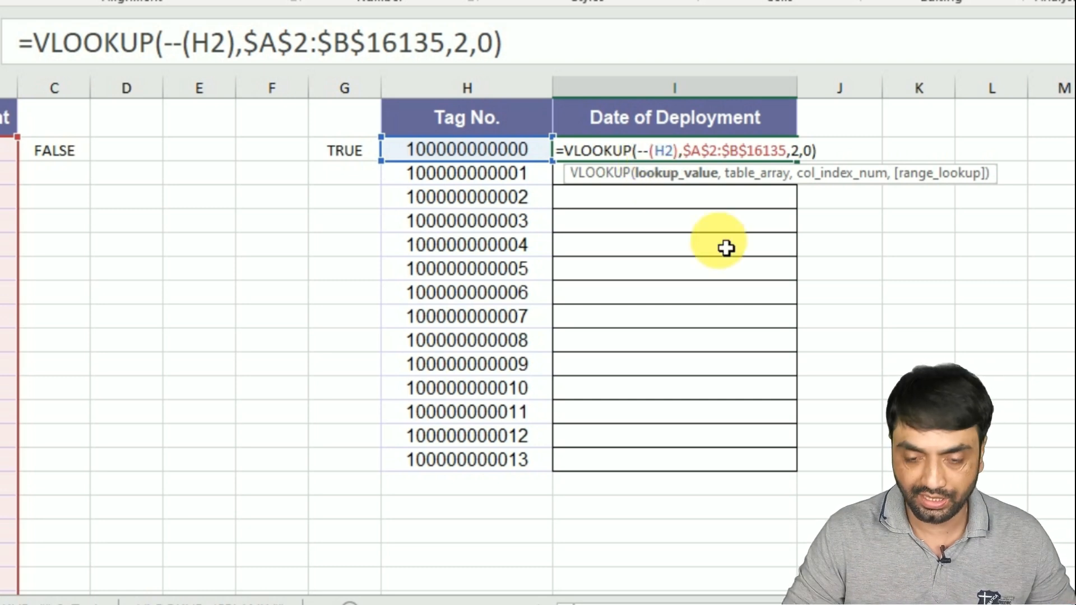
pyautogui.press('BackSpace')
pyautogui.press('BackSpace')
pyautogui.write('INT')
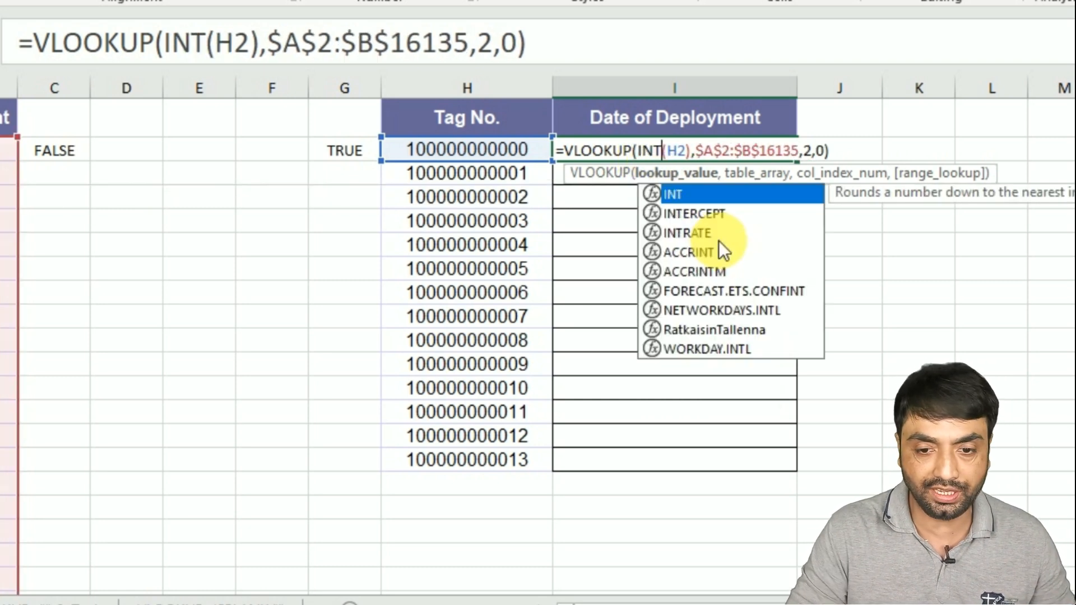
pyautogui.press('Return')
# - Fill the INT formula down the Date of Deployment column, then clear the filled cells I3:I15
pyautogui.click(759, 155)
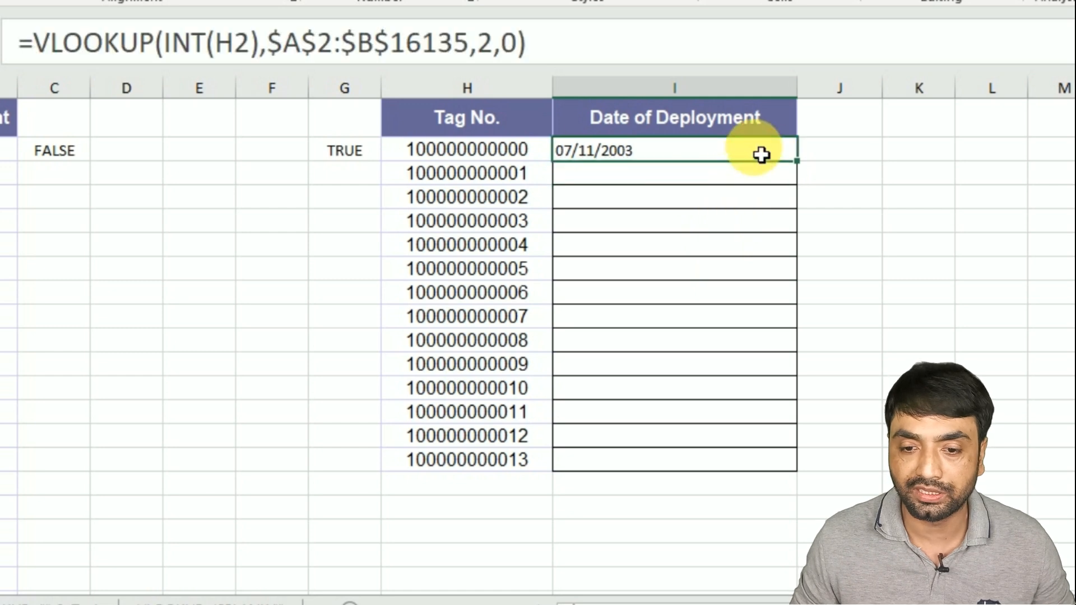
pyautogui.doubleClick(798, 162)
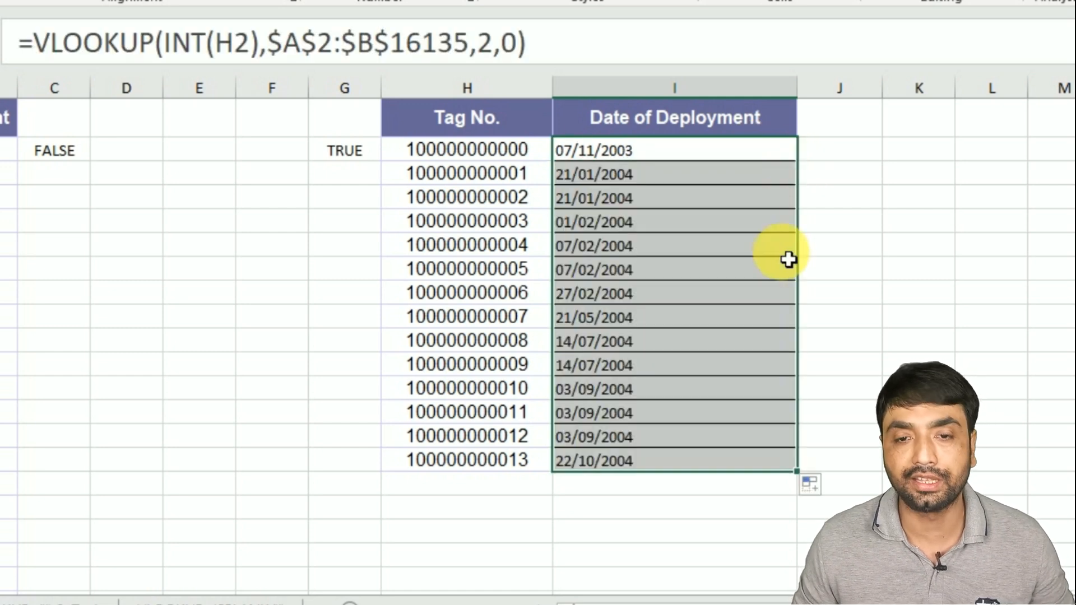
pyautogui.click(645, 341)
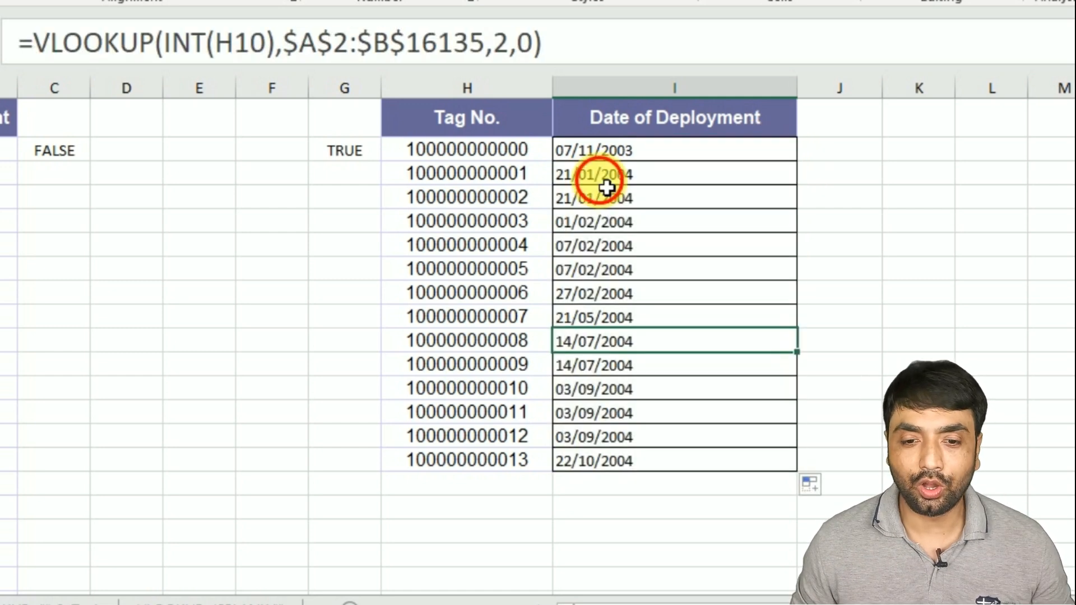
pyautogui.moveTo(594, 175); pyautogui.dragTo(610, 199)
pyautogui.moveTo(653, 353); pyautogui.dragTo(667, 461)
pyautogui.press('Delete')
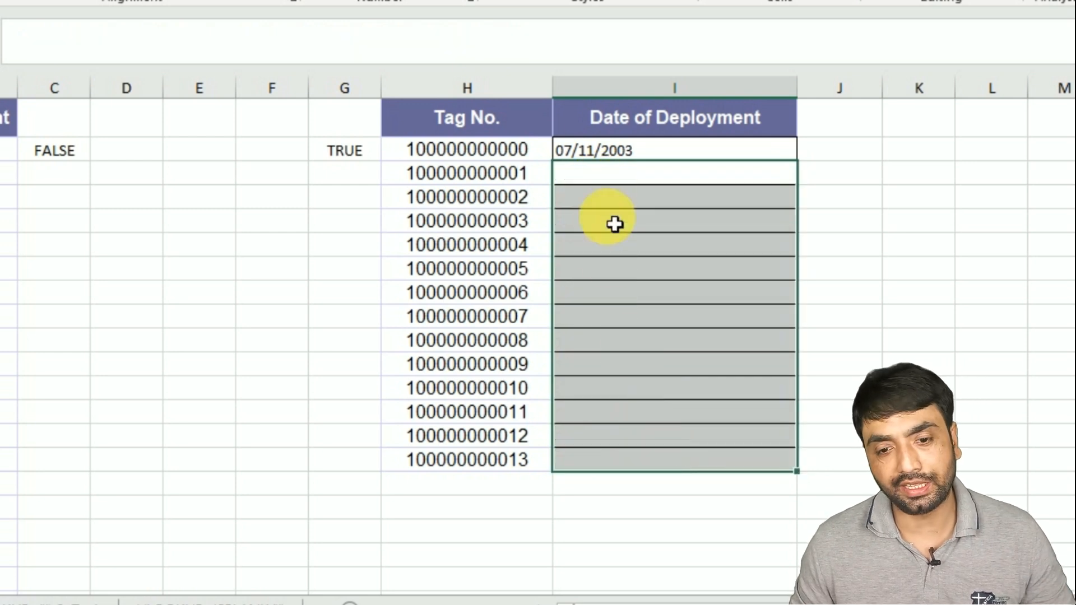
# - Replace INT in I2's formula with 0+, making it =VLOOKUP(0+(H2),$A$2:$B$16135,2,0)
pyautogui.doubleClick(605, 157)
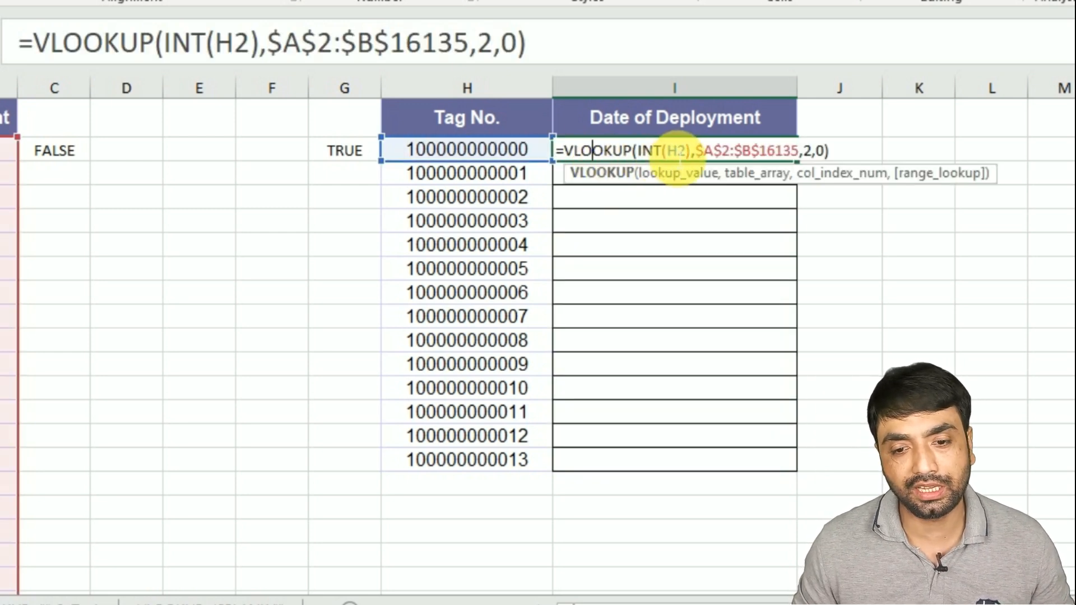
pyautogui.click(663, 150)
pyautogui.press('BackSpace')
pyautogui.press('BackSpace')
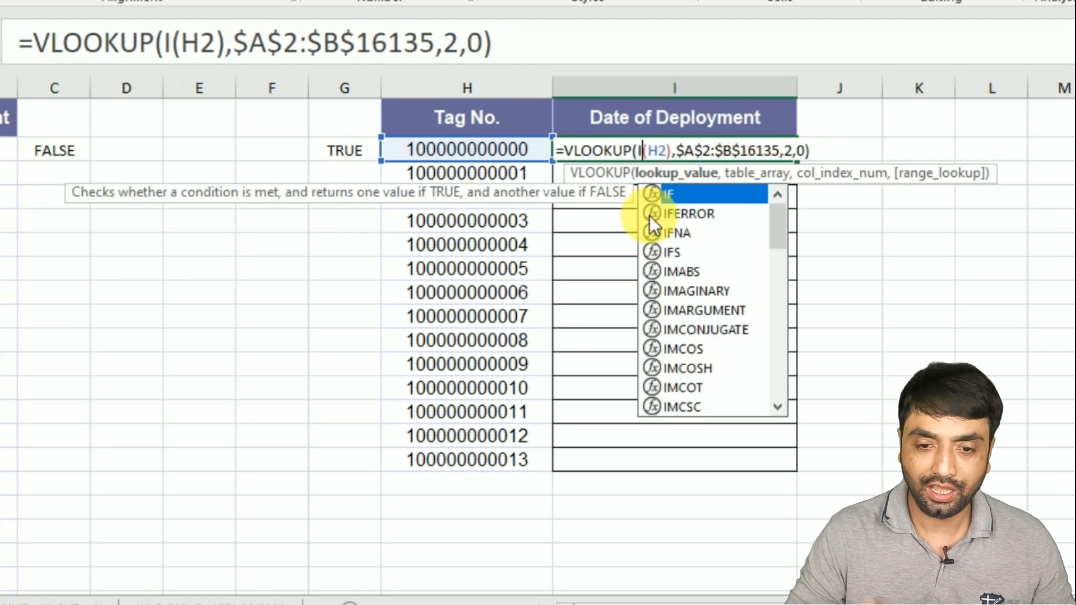
pyautogui.press('BackSpace')
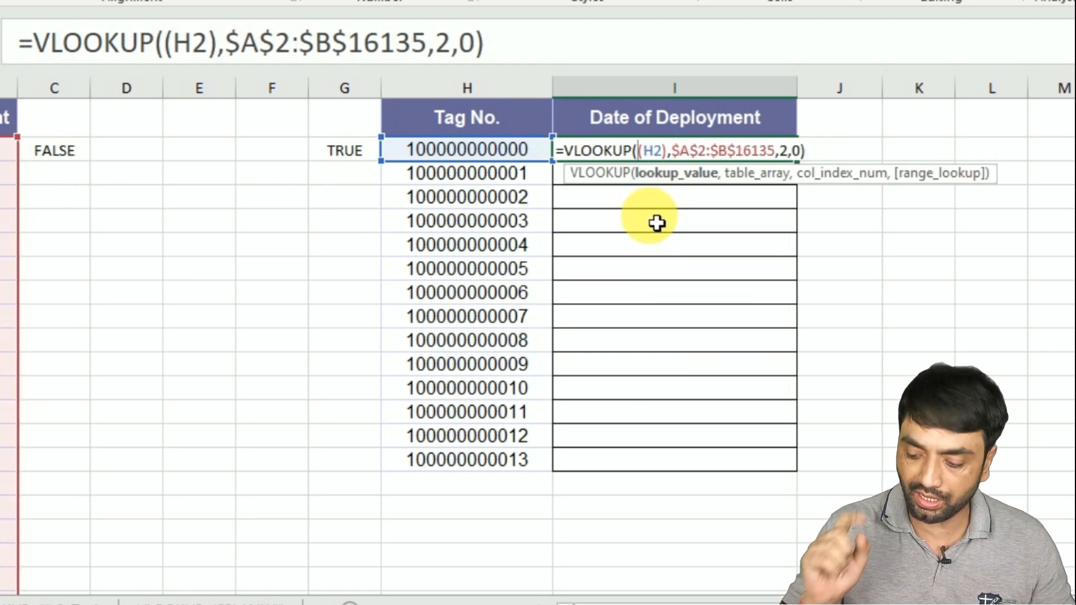
pyautogui.write('0+')
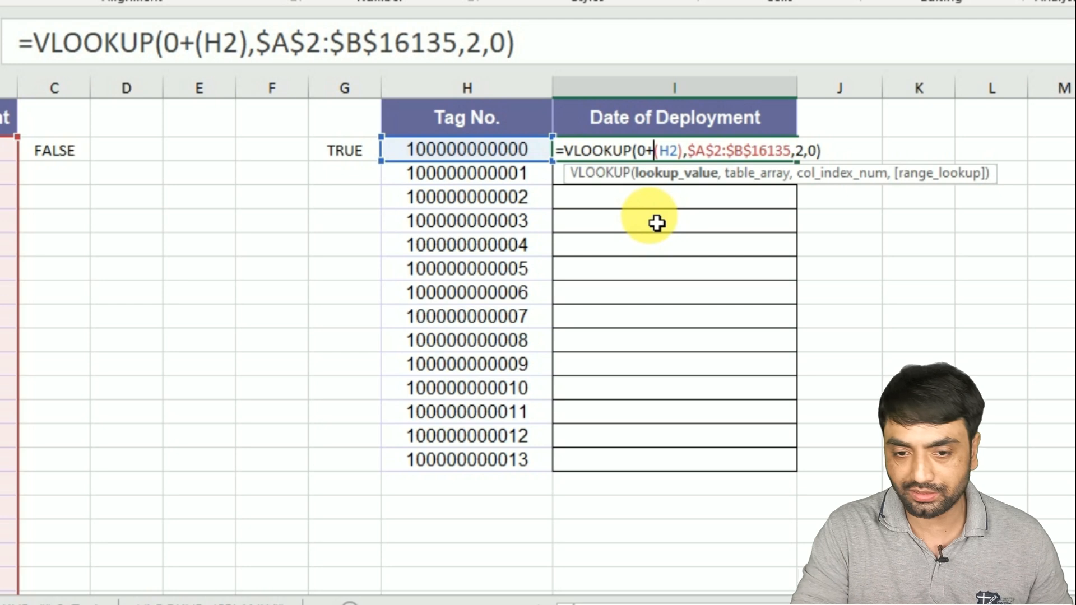
pyautogui.press('Return')
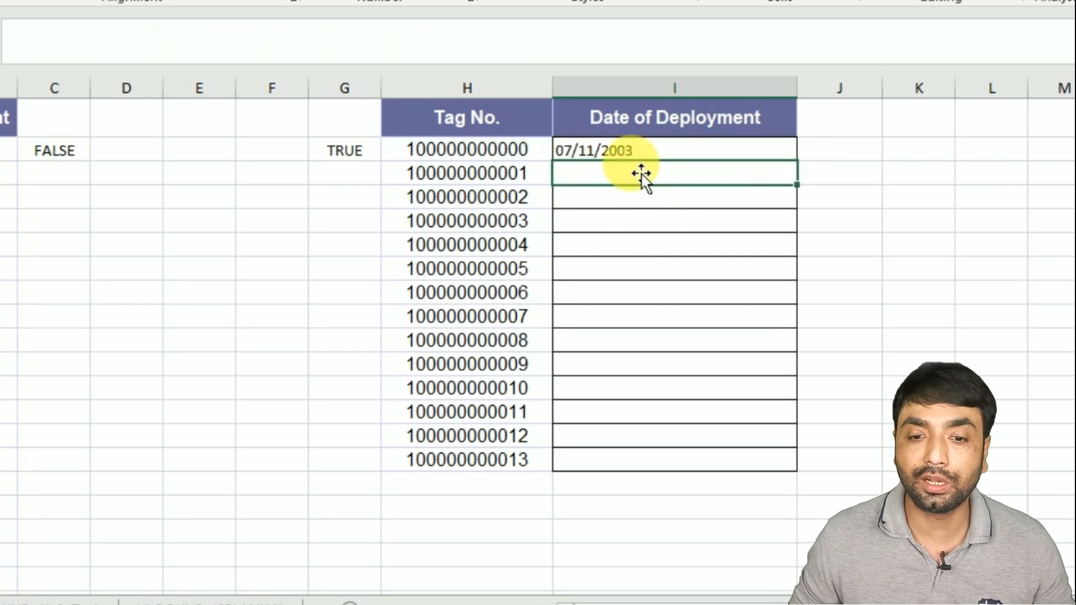
# - Change the lookup value in I2's formula to 1*(H2), making it =VLOOKUP(1*(H2),$A$2:$B$16135,2,0)
pyautogui.click(679, 155)
pyautogui.doubleClick(797, 162)
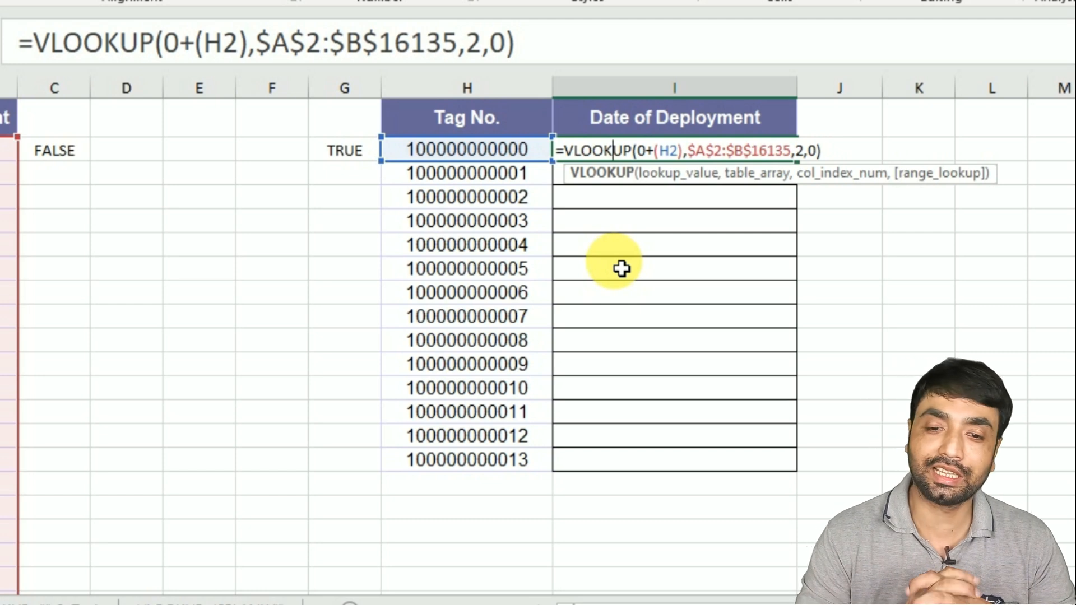
pyautogui.click(652, 155)
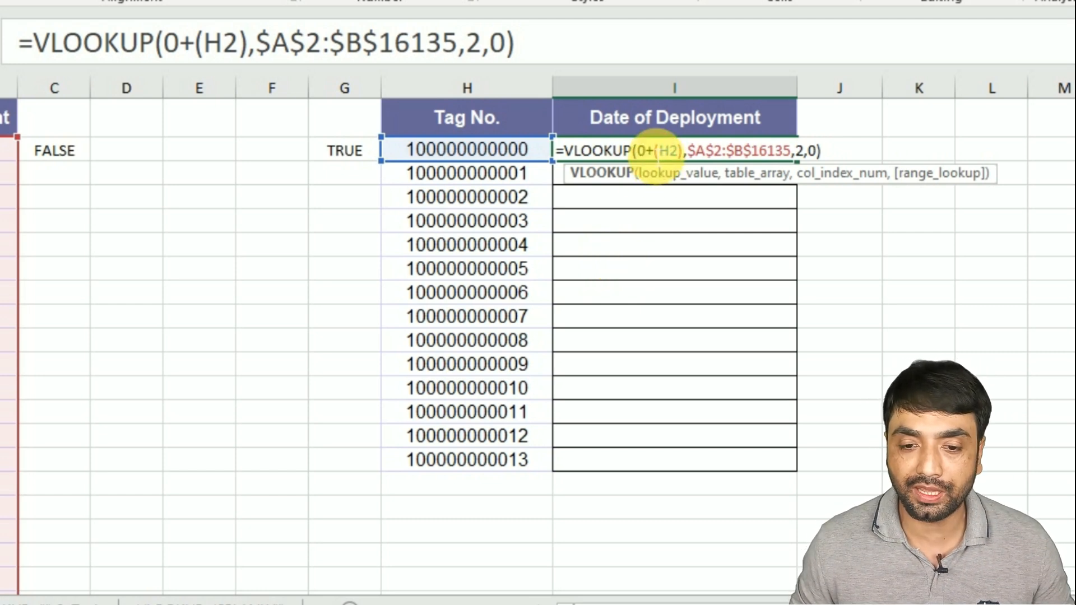
pyautogui.press('BackSpace')
pyautogui.write('1')
pyautogui.press('Delete')
pyautogui.write('*')
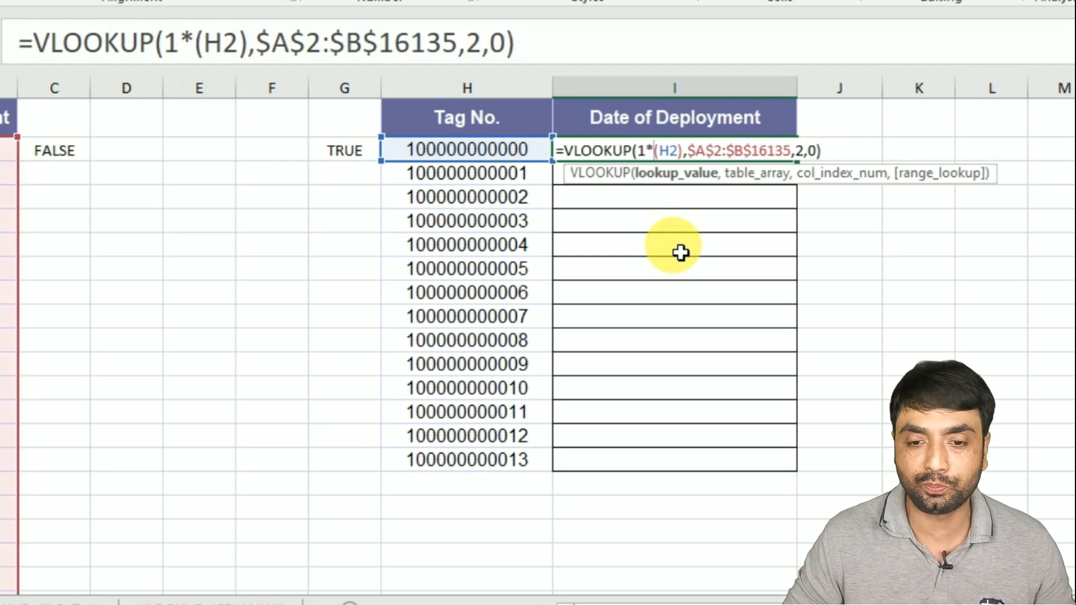
pyautogui.press('Return')
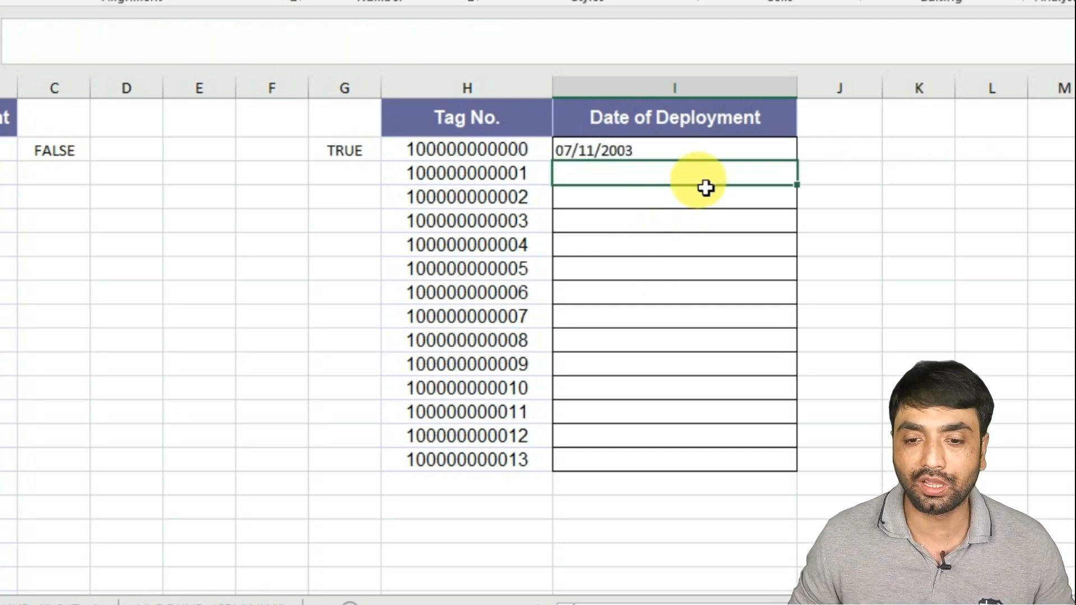
pyautogui.click(740, 155)
pyautogui.doubleClick(796, 161)
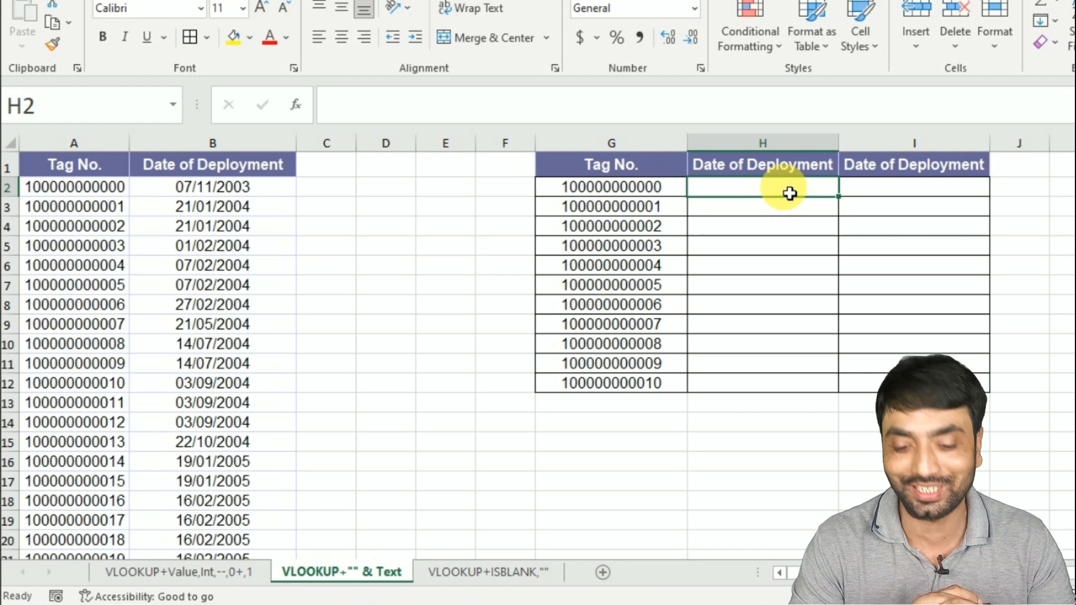
# - On the VLOOKUP+"" & Text sheet, enter =VLOOKUP(G2,$A$2:$B$16135,2,0) in H2 and review the formula
pyautogui.write('=VLOOKUP(')
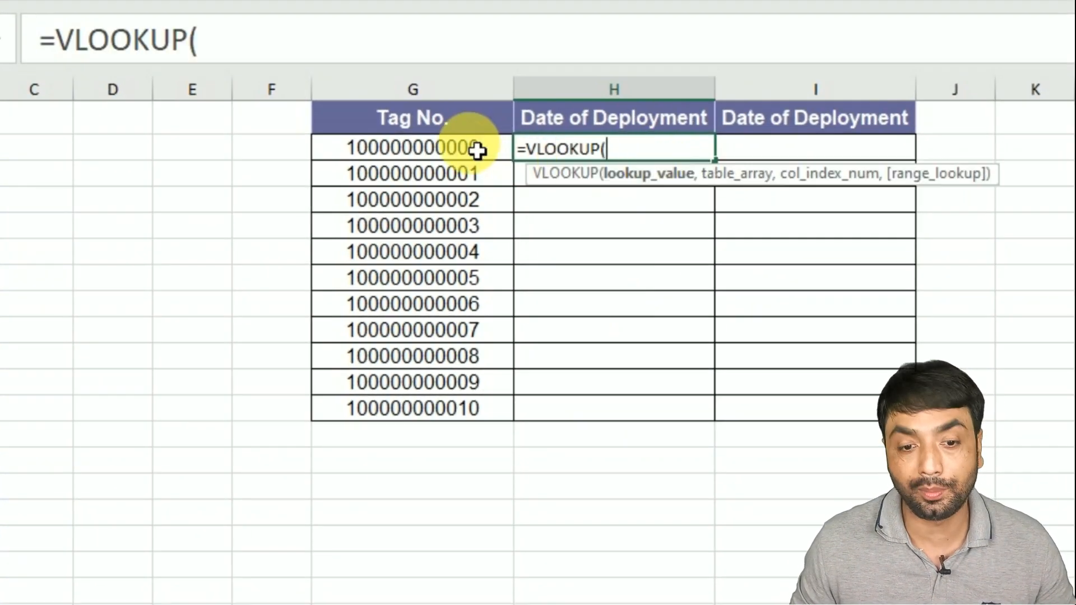
pyautogui.click(477, 150)
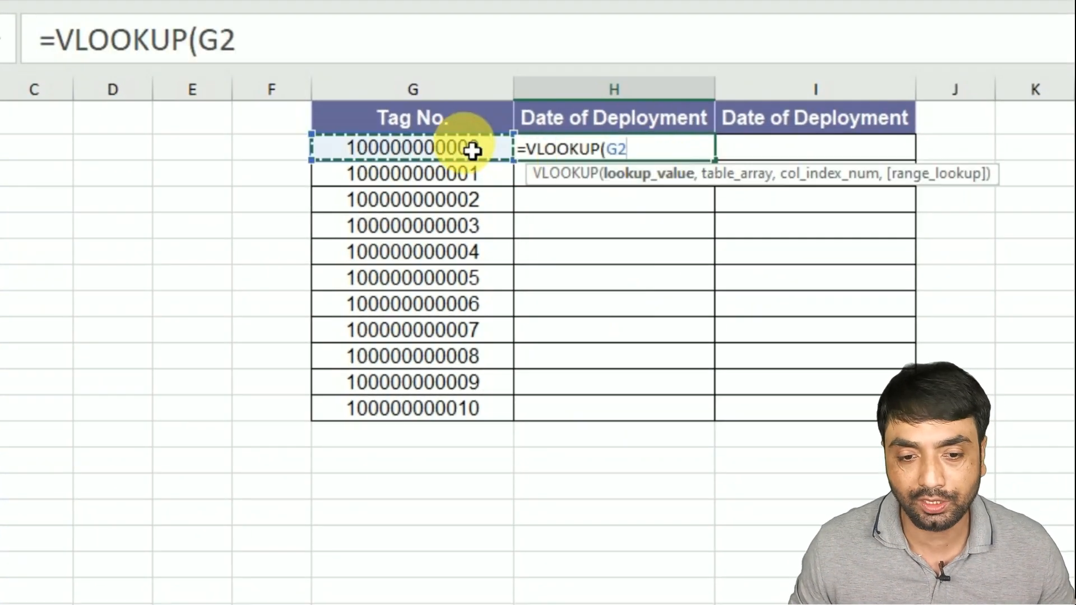
pyautogui.write(',')
pyautogui.click(132, 157)
pyautogui.hotkey('ctrl', 'shift', 'Right')
pyautogui.hotkey('ctrl', 'shift', 'Down')
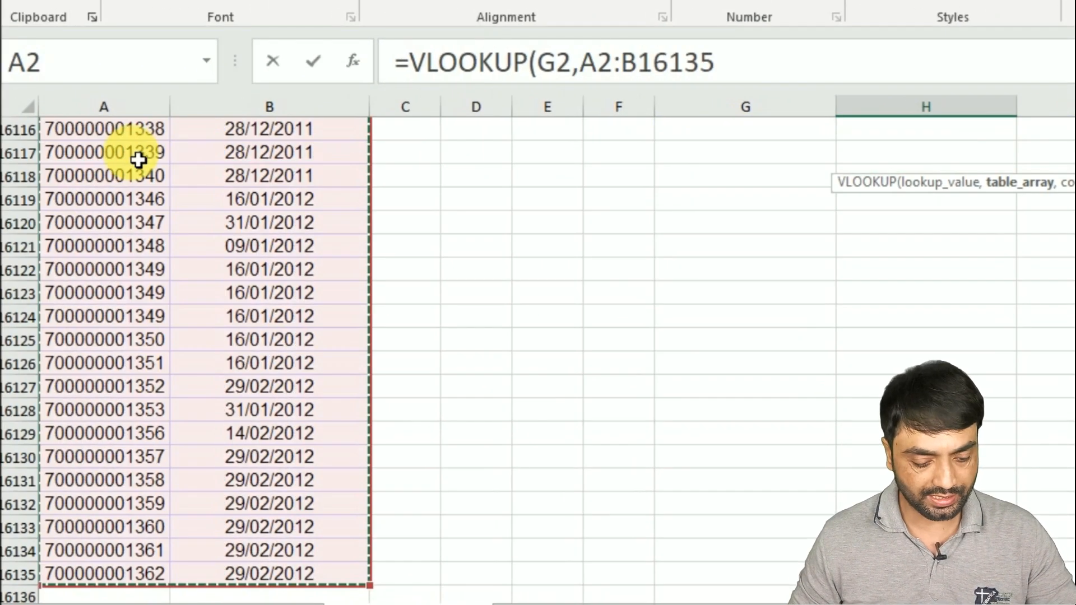
pyautogui.press('F4')
pyautogui.write(',2,')
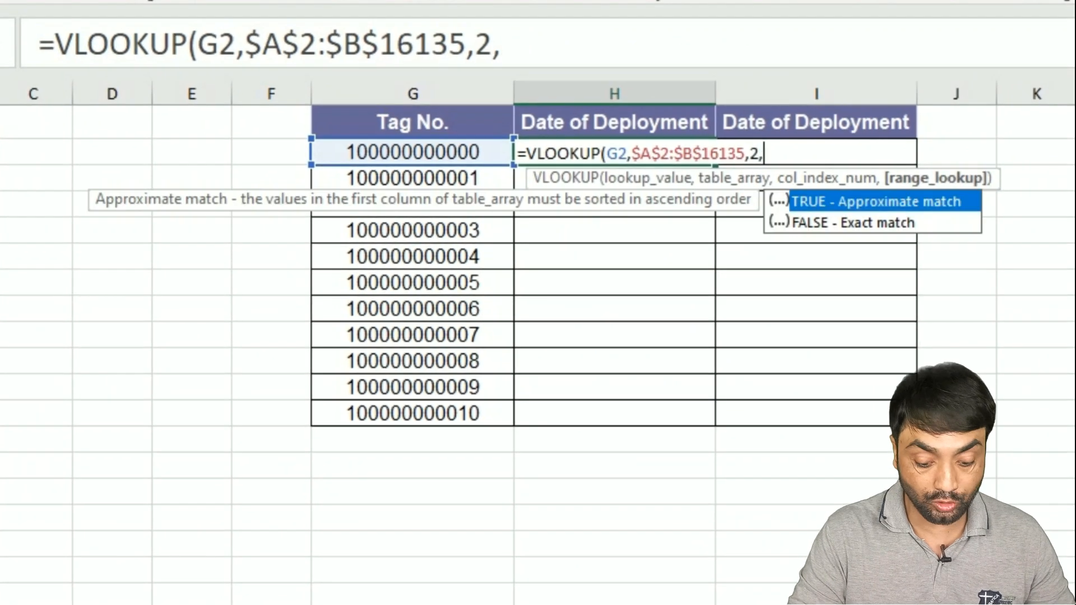
pyautogui.write('0)')
pyautogui.press('Return')
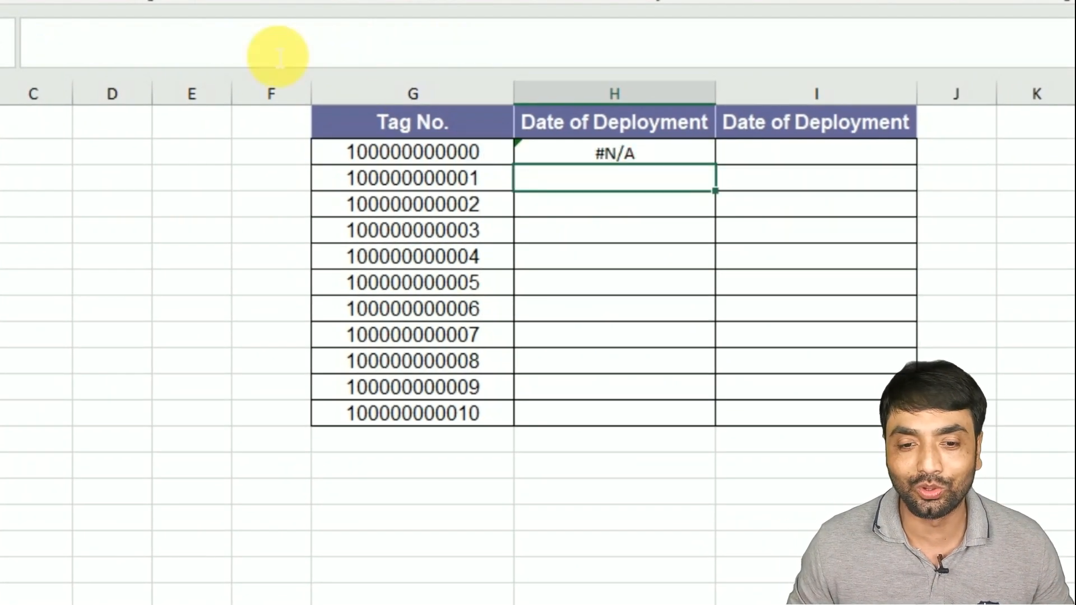
pyautogui.click(590, 157)
pyautogui.doubleClick(583, 155)
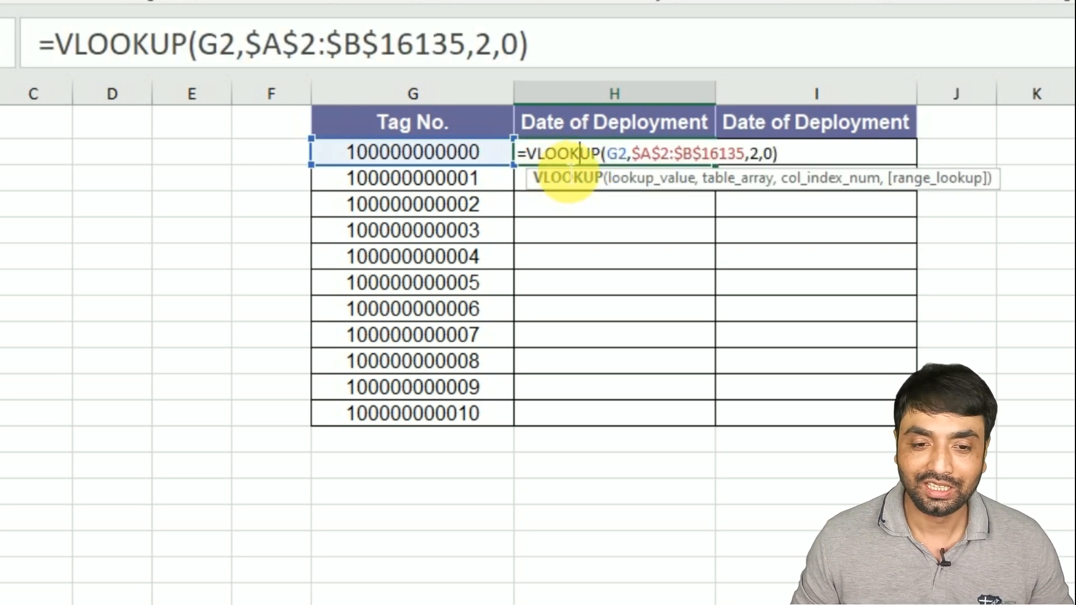
pyautogui.press('Escape')
# - Check whether the tag number in G2 is text with =ISTEXT(G2) in F2
pyautogui.click(273, 176)
pyautogui.press('Up')
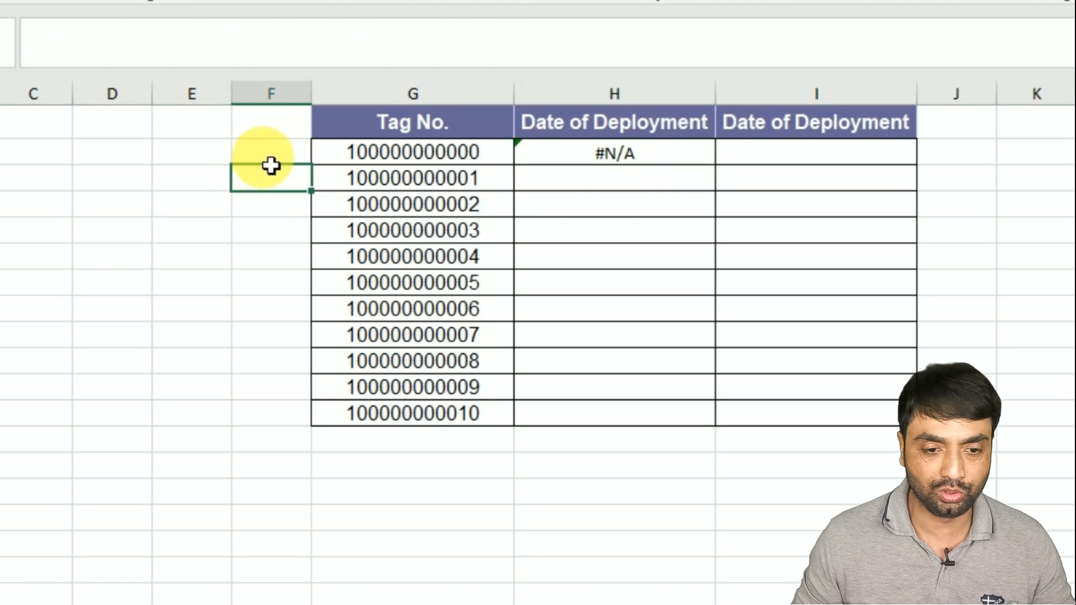
pyautogui.write('=ist')
pyautogui.press('Tab')
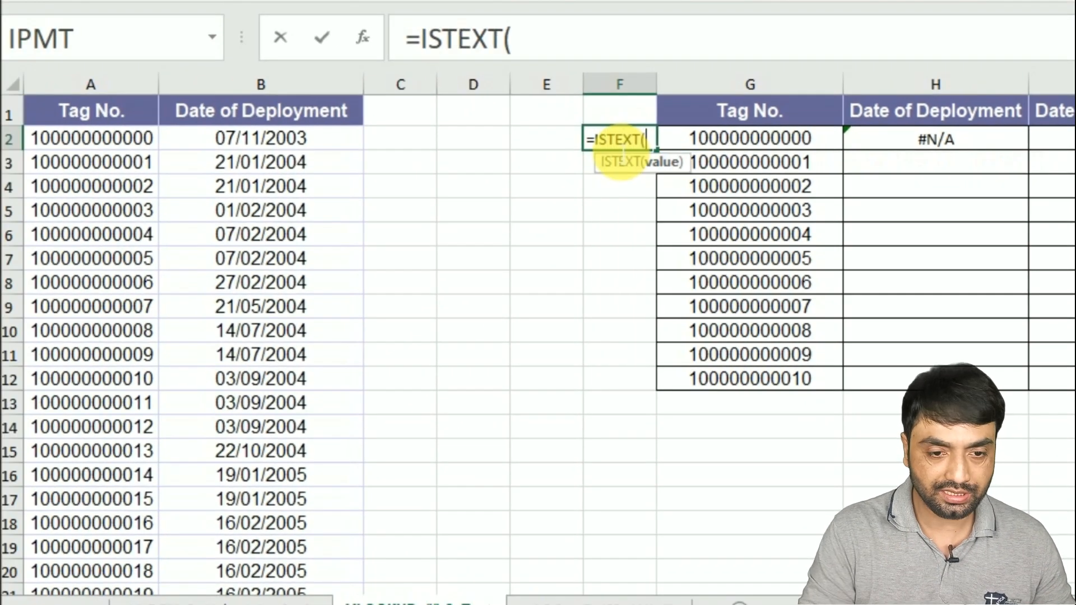
pyautogui.click(703, 139)
pyautogui.press('Return')
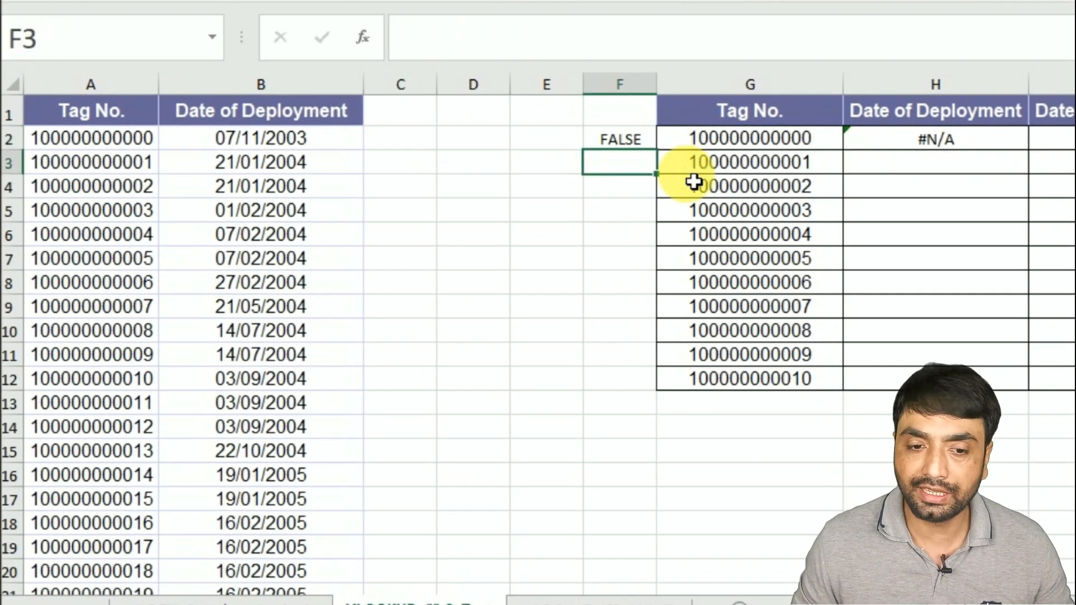
# - Check whether the tag number in A2 is text with =ISTEXT(A2) in C2
pyautogui.click(359, 141)
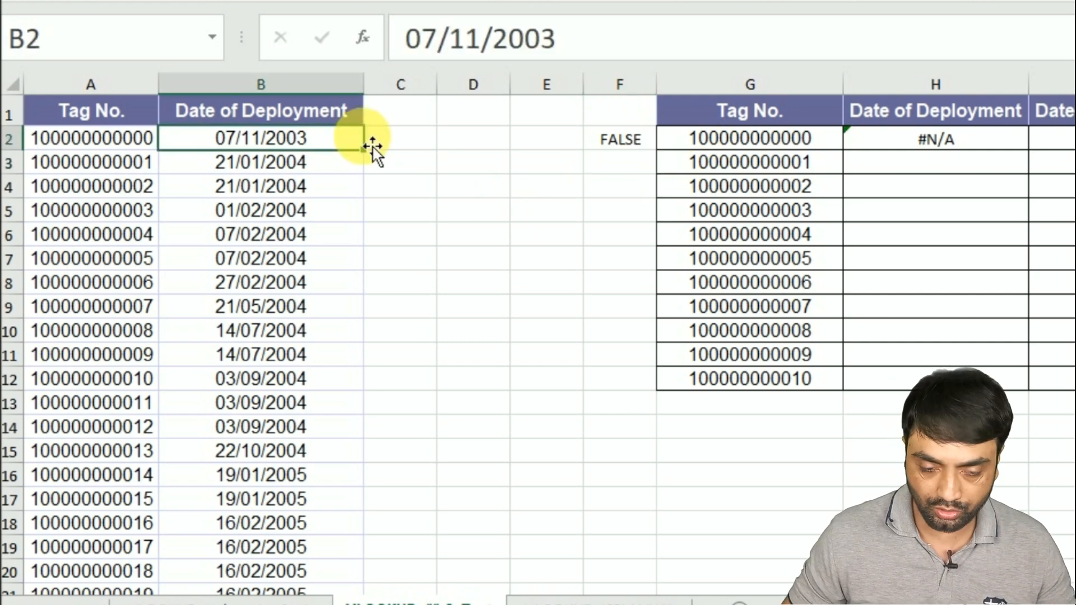
pyautogui.click(373, 146)
pyautogui.write('=IST')
pyautogui.press('Tab')
pyautogui.click(128, 142)
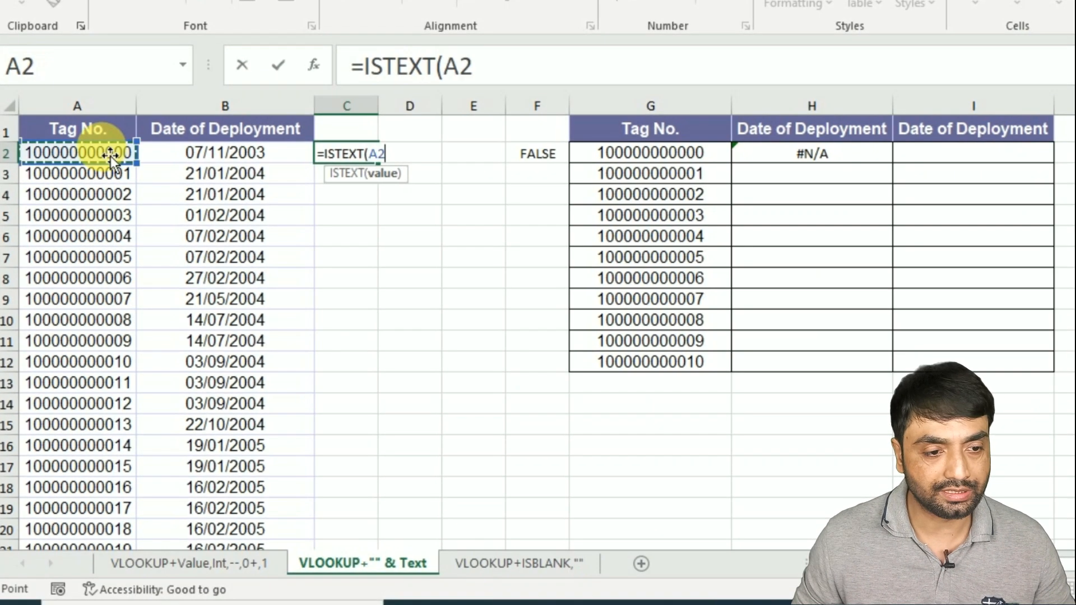
pyautogui.press('Return')
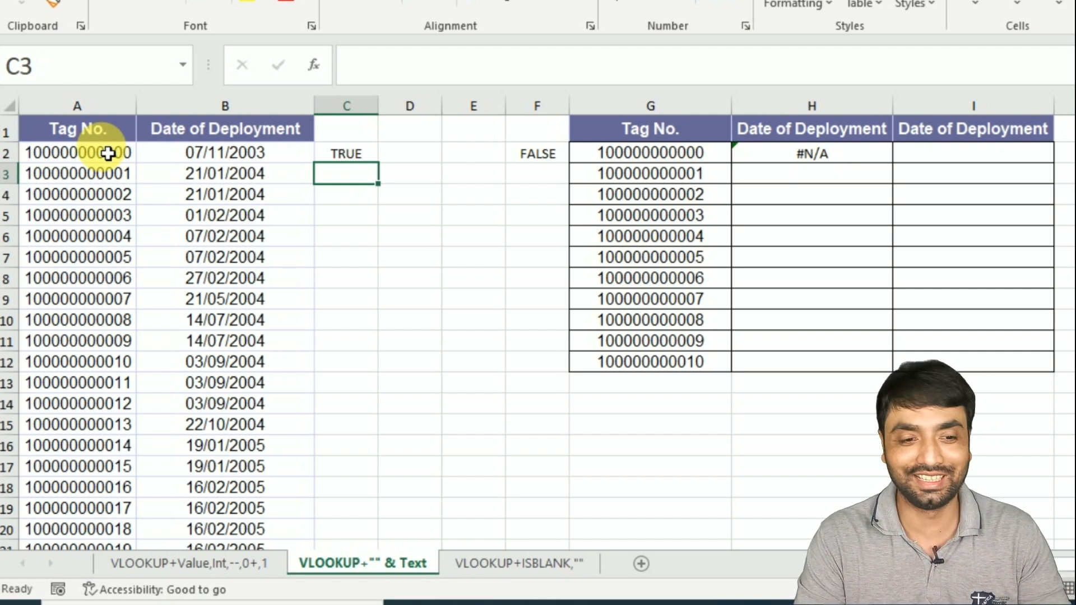
# - Clear the VLOOKUP formula from H2
pyautogui.click(629, 153)
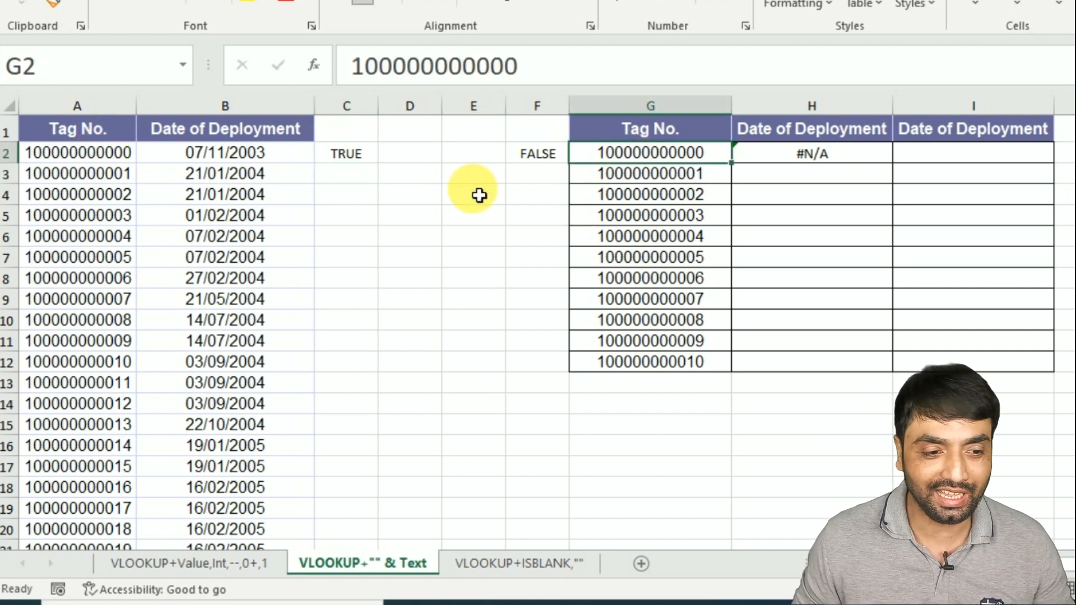
pyautogui.click(807, 157)
pyautogui.press('Delete')
pyautogui.click(785, 173)
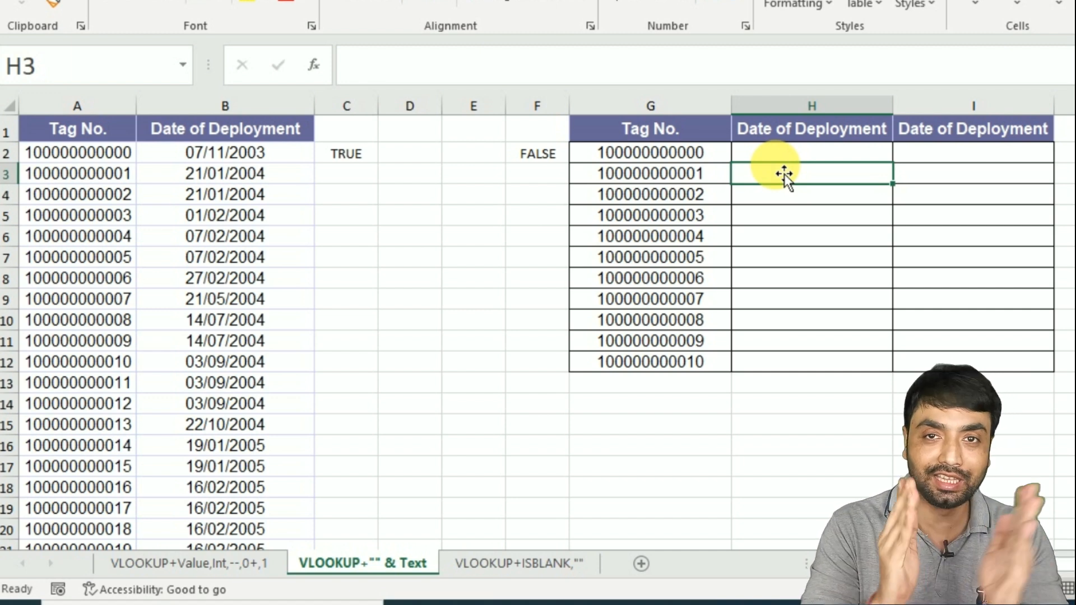
# - Enter =VLOOKUP($G2&"",$A$2:$B$16135,2,0) in H2 to look up the tag number as text
pyautogui.click(767, 162)
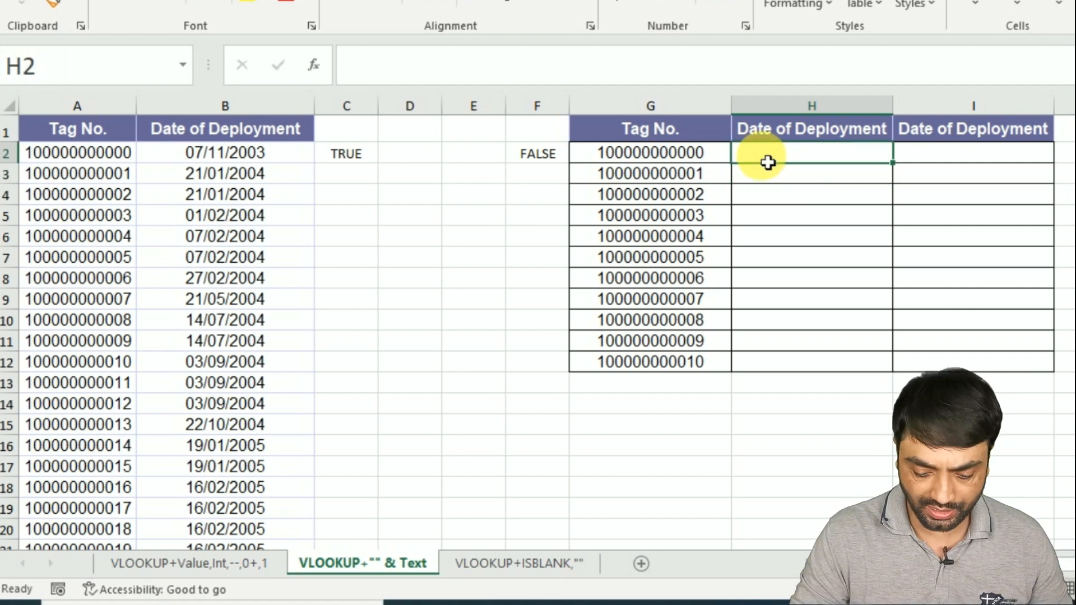
pyautogui.write('=VLOOKUP(')
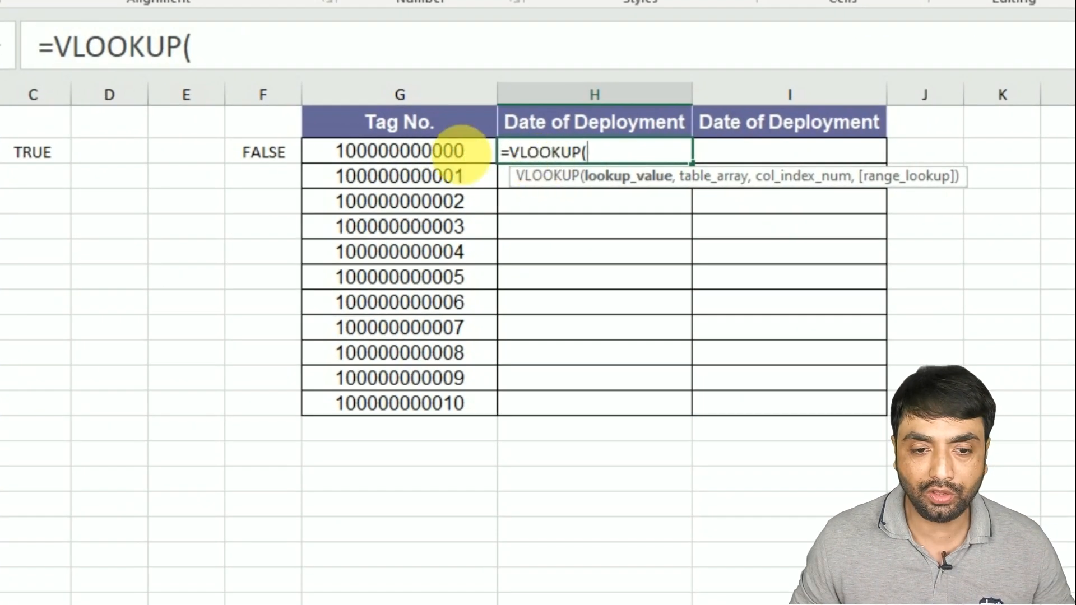
pyautogui.click(429, 153)
pyautogui.press('F4')
pyautogui.press('F4')
pyautogui.press('F4')
pyautogui.write('&""')
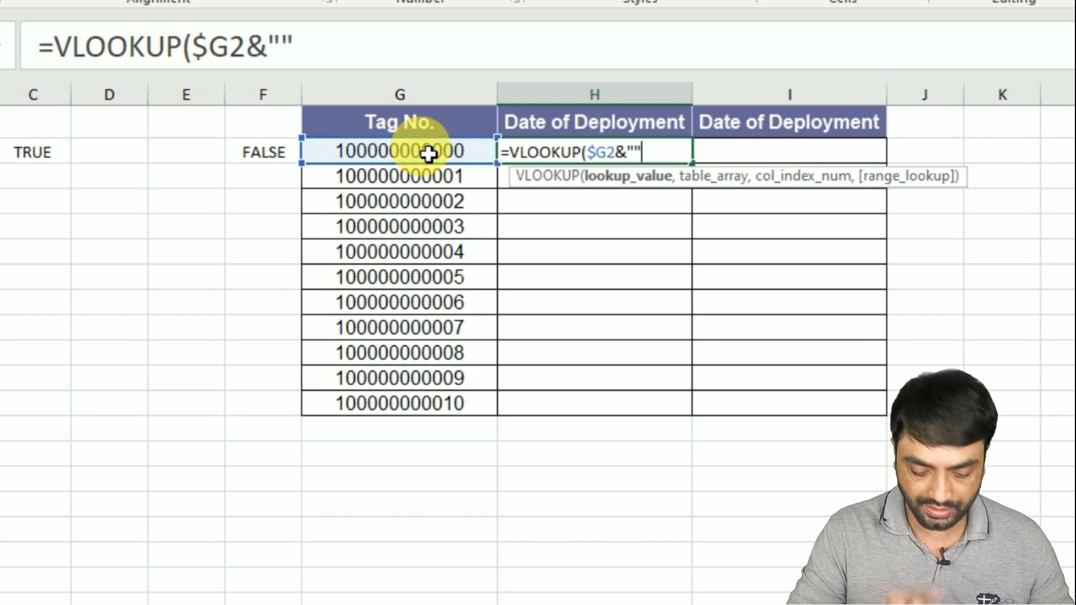
pyautogui.write(',')
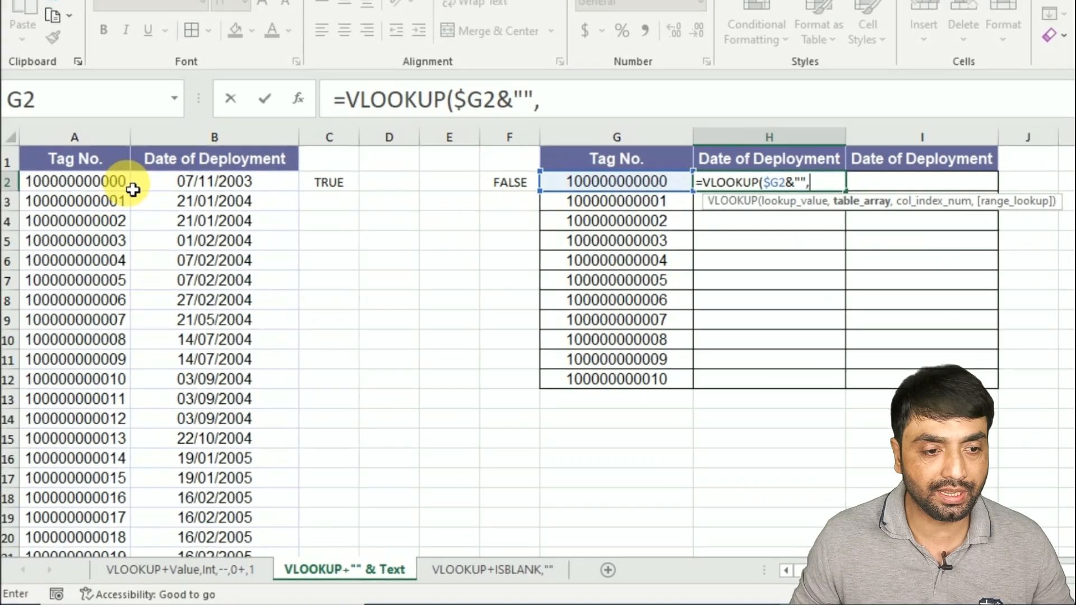
pyautogui.click(133, 189)
pyautogui.hotkey('ctrl', 'shift', 'Right')
pyautogui.hotkey('ctrl', 'shift', 'Down')
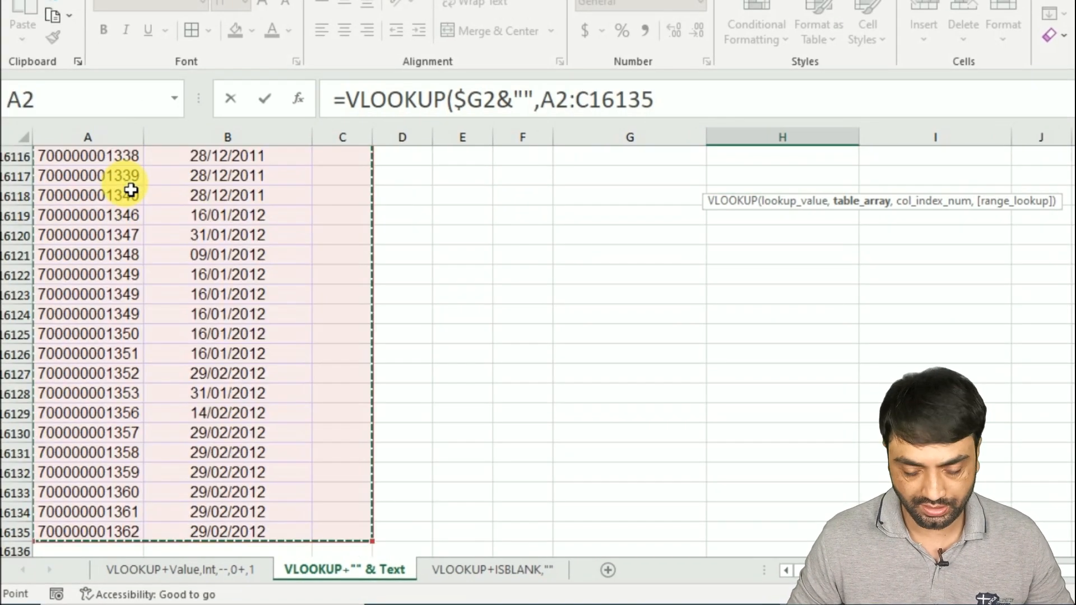
pyautogui.hotkey('shift', 'Left')
pyautogui.press('F4')
pyautogui.write(',')
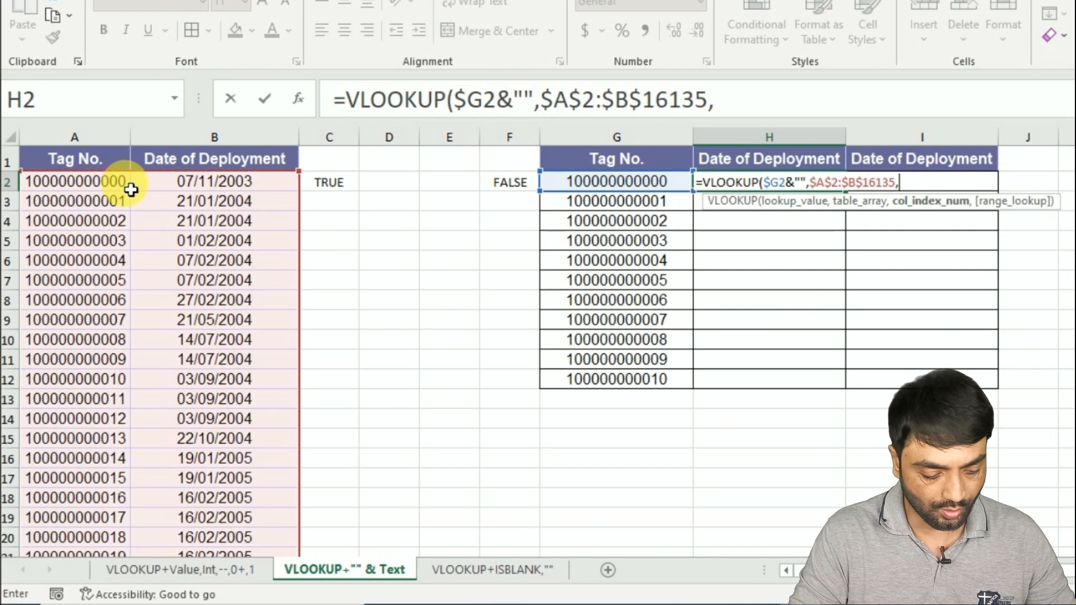
pyautogui.write('2,0)')
pyautogui.hotkey('ctrl', 'Return')
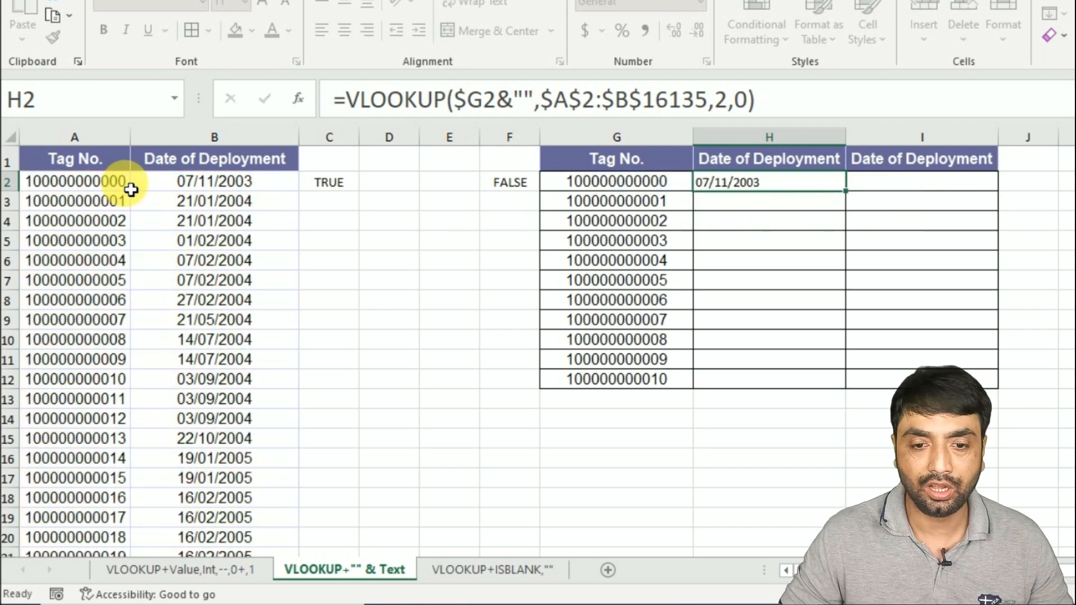
# - Fill the H2 formula down through H12 and evaluate its $G2&"" lookup argument to preview it as text
pyautogui.doubleClick(845, 191)
pyautogui.doubleClick(760, 184)
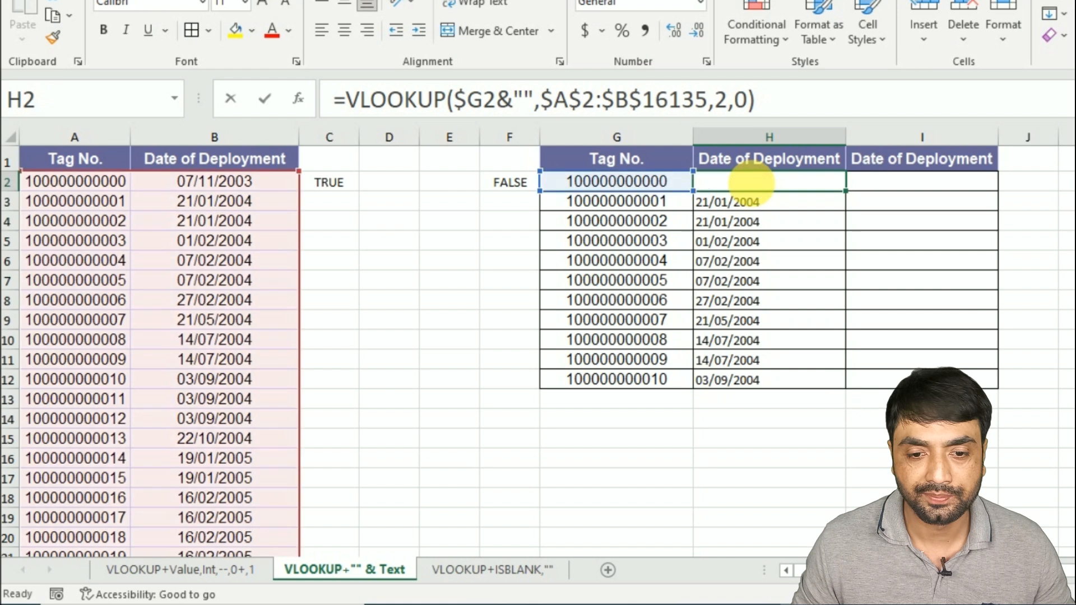
pyautogui.press('Right')
pyautogui.hotkey('shift', 'Right')
pyautogui.hotkey('shift', 'Right')
pyautogui.hotkey('shift', 'Right')
pyautogui.hotkey('shift', 'Right')
pyautogui.hotkey('shift', 'Right')
pyautogui.hotkey('shift', 'Right')
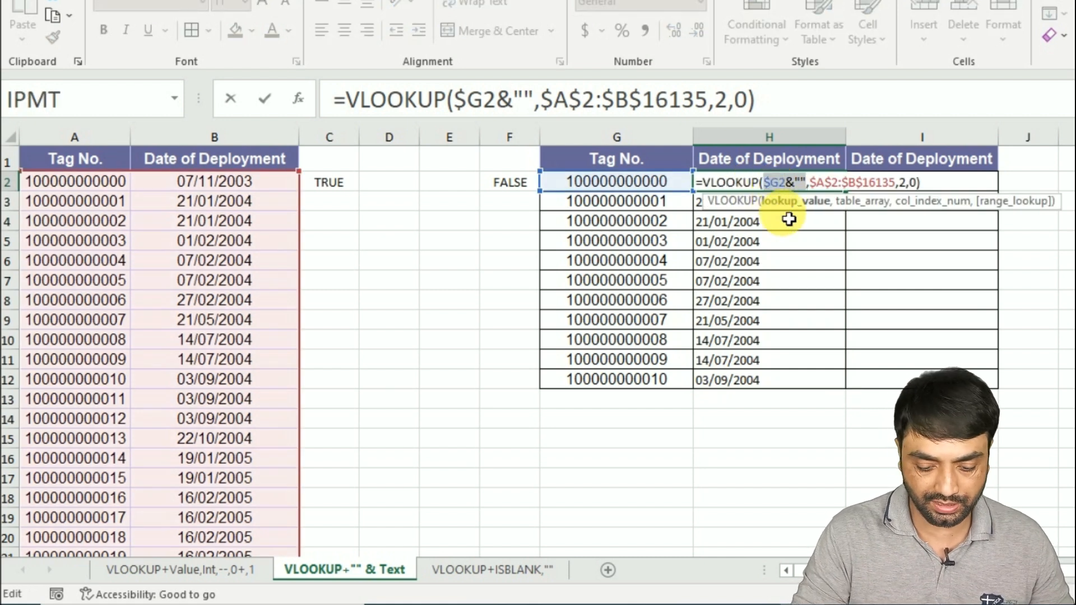
pyautogui.press('F9')
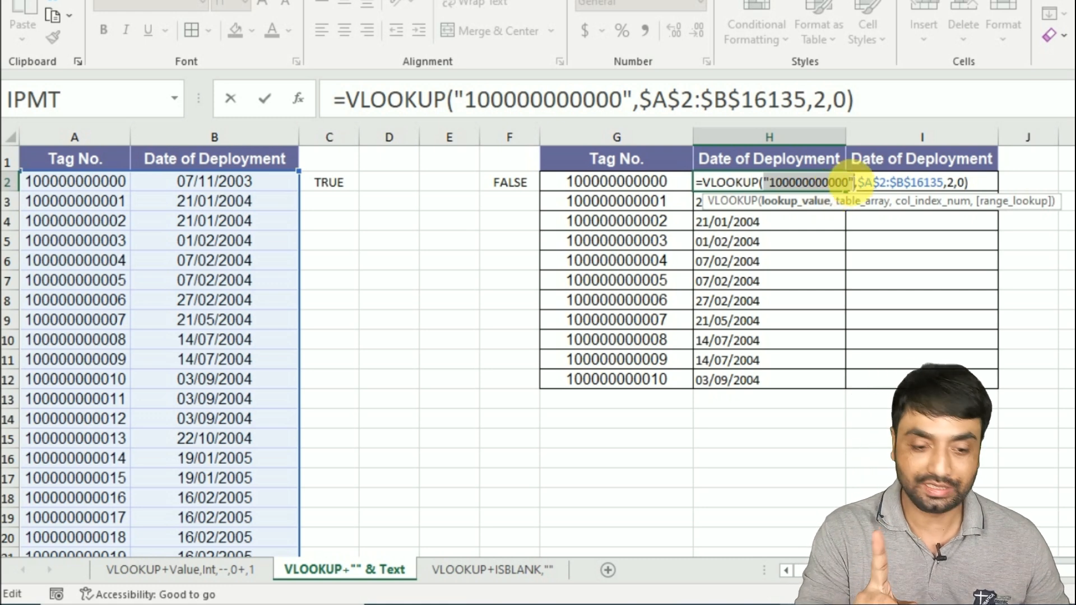
pyautogui.hotkey('ctrl', 'z')
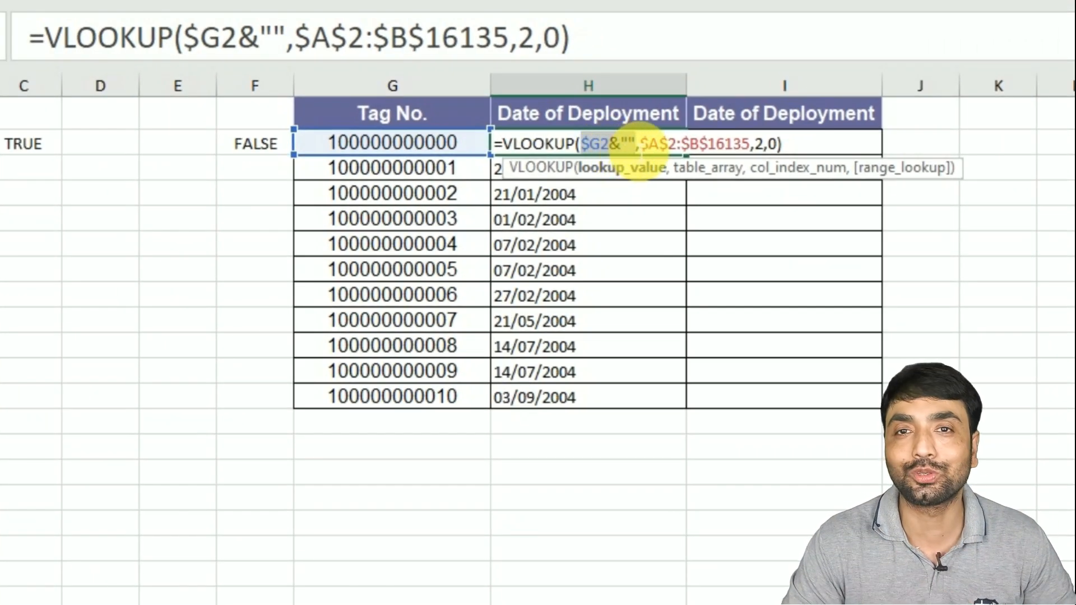
pyautogui.hotkey('ctrl', 'Return')
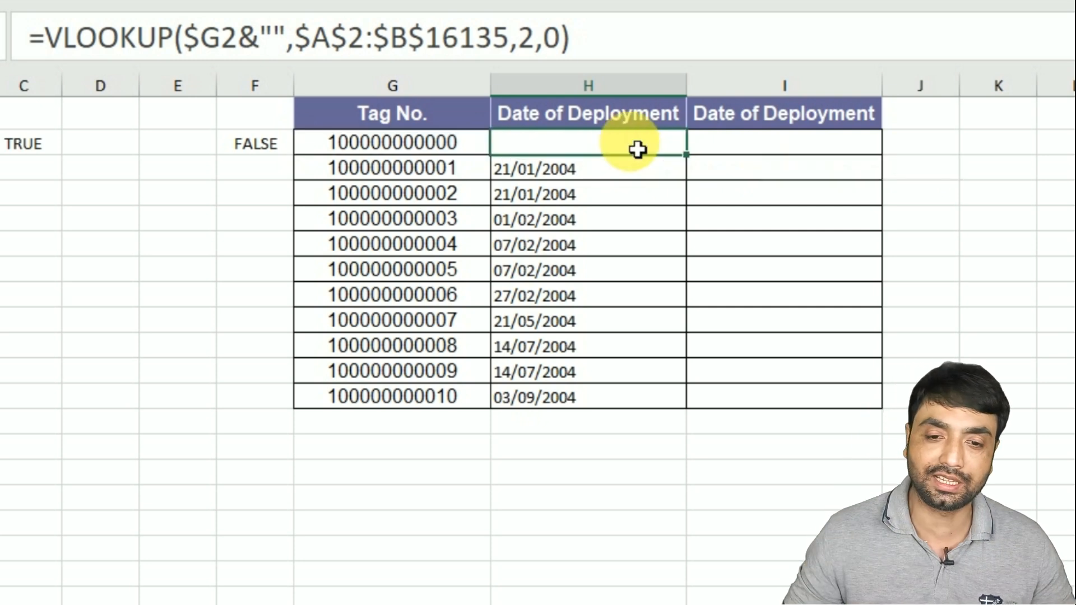
# - Enter =VLOOKUP(TEXT(G2,"0"),$A$2:$B$16135,2,0) in I2 to convert the tag number to text
pyautogui.click(742, 149)
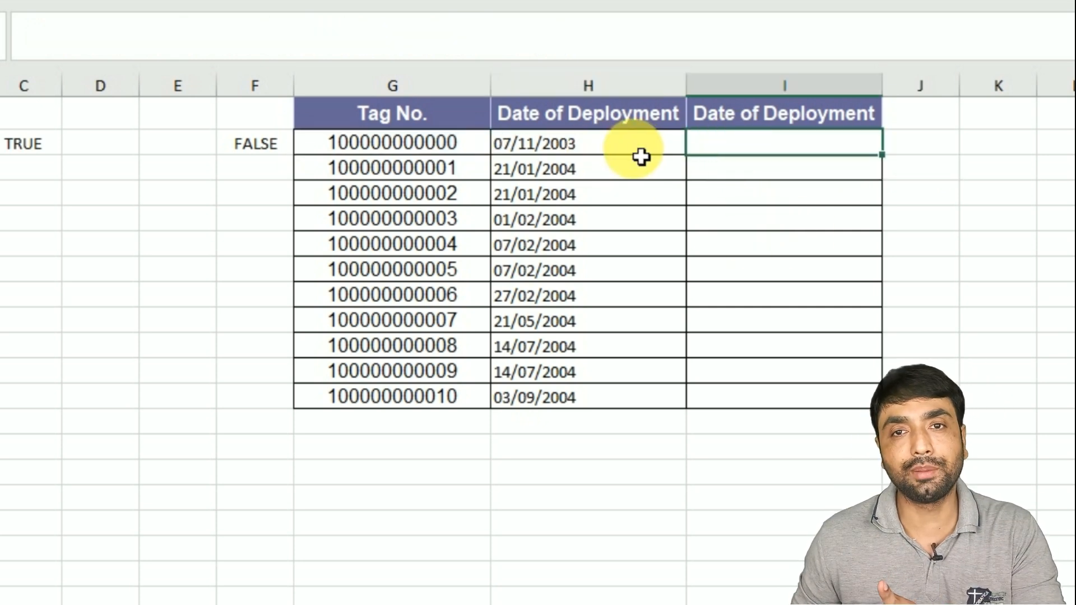
pyautogui.write('=V')
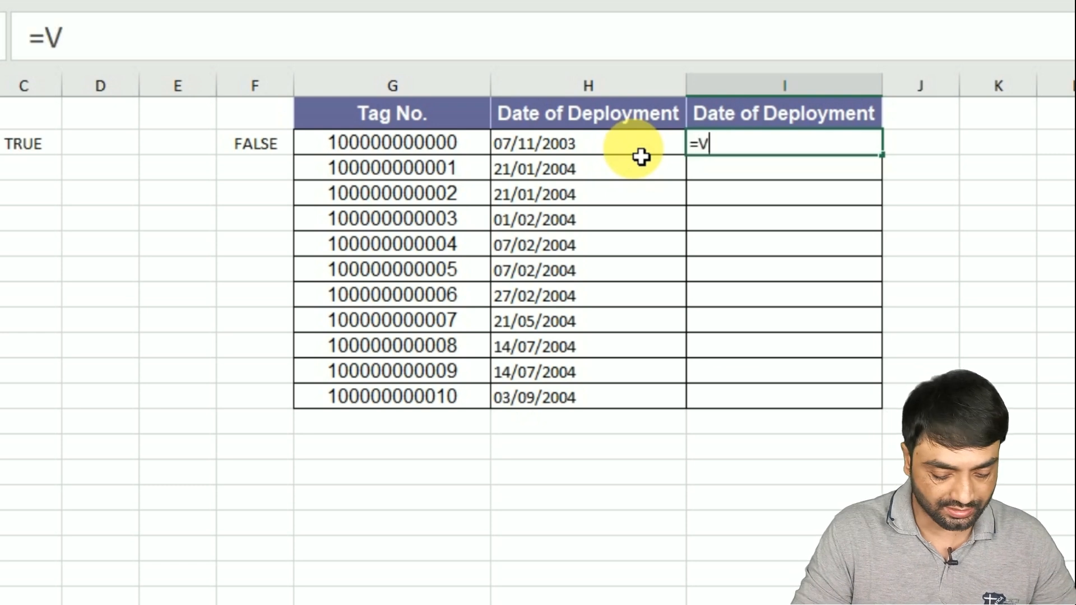
pyautogui.write('LOOKUP(TEXT(')
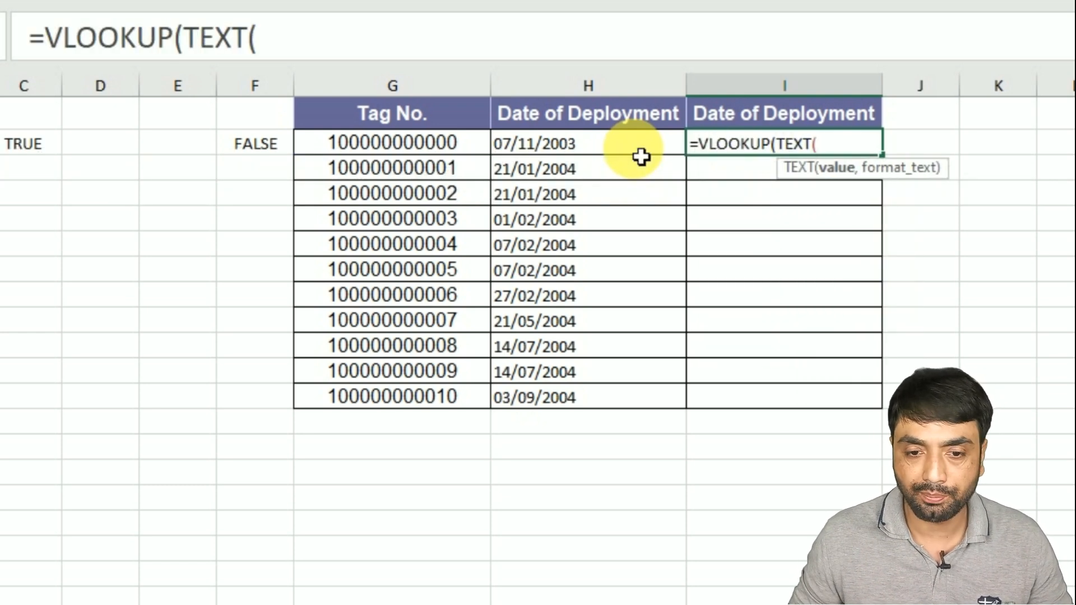
pyautogui.click(402, 148)
pyautogui.write(',')
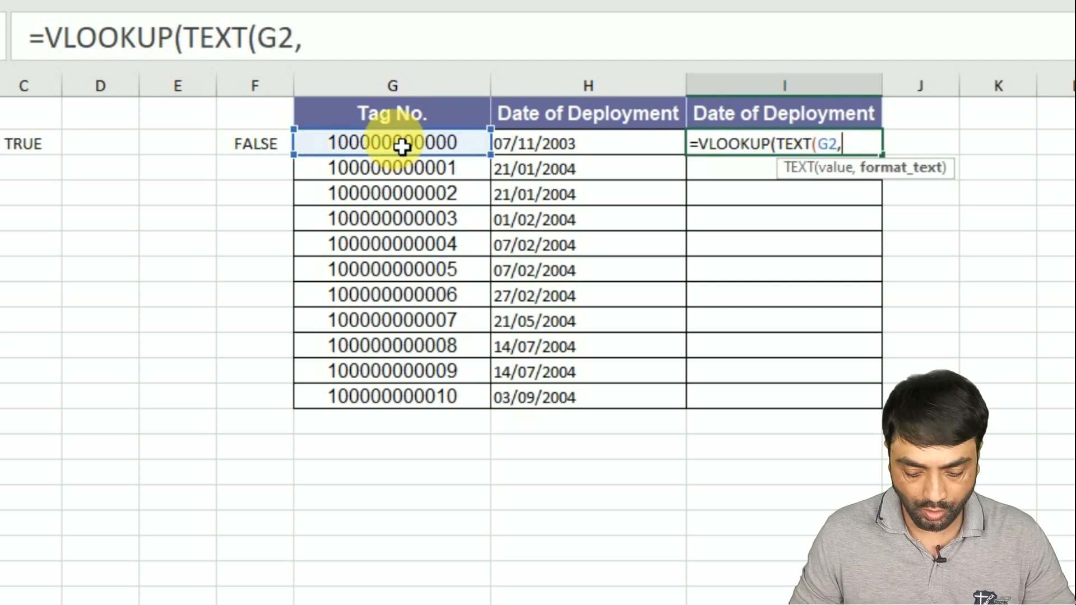
pyautogui.write('"0"')
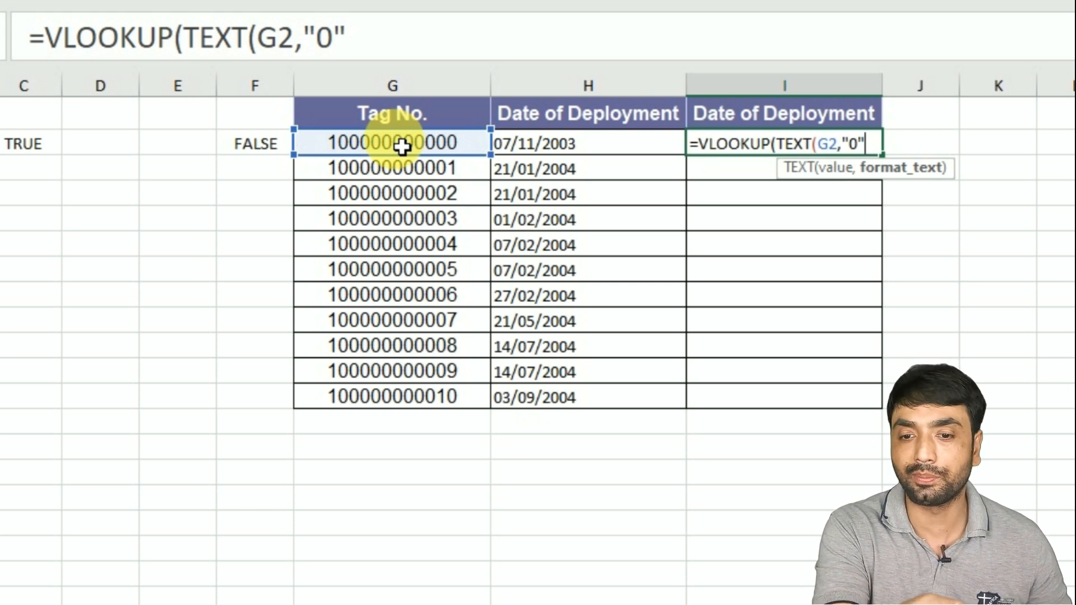
pyautogui.write(')')
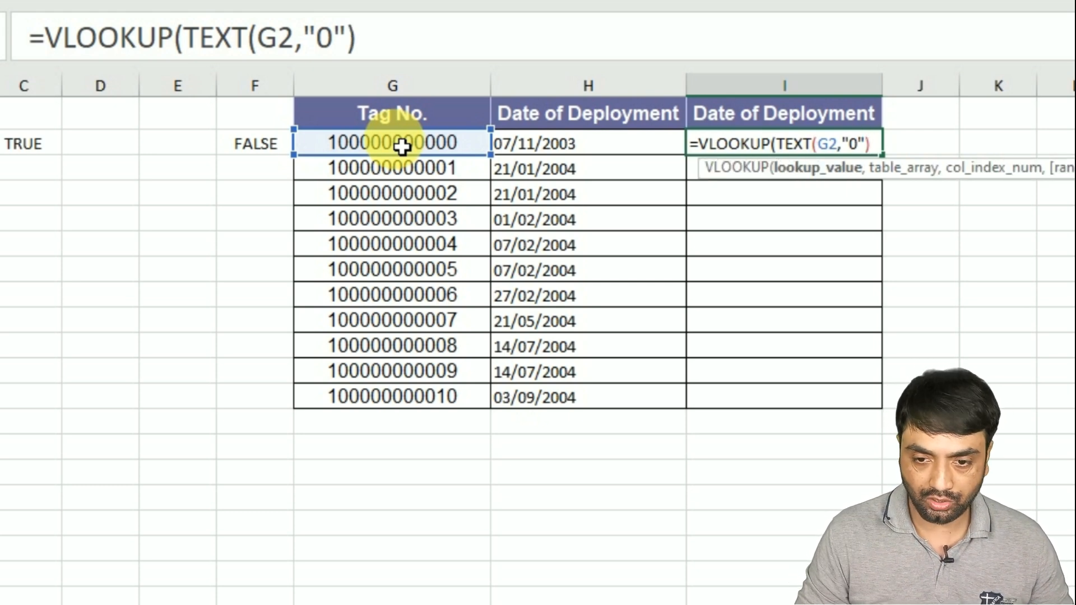
pyautogui.write(',')
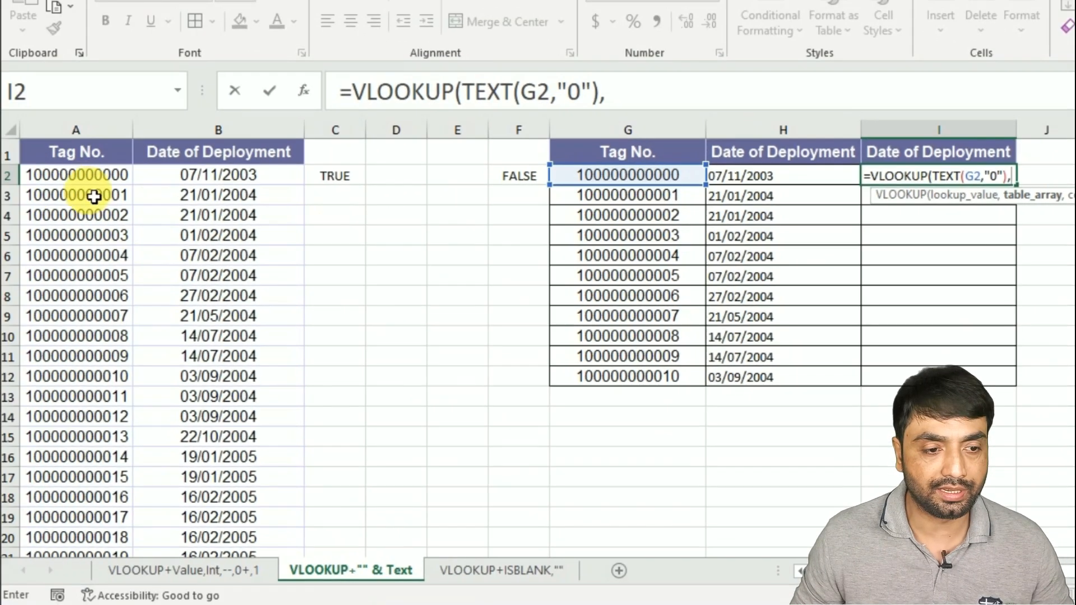
pyautogui.click(84, 178)
pyautogui.moveTo(90, 192); pyautogui.dragTo(219, 176)
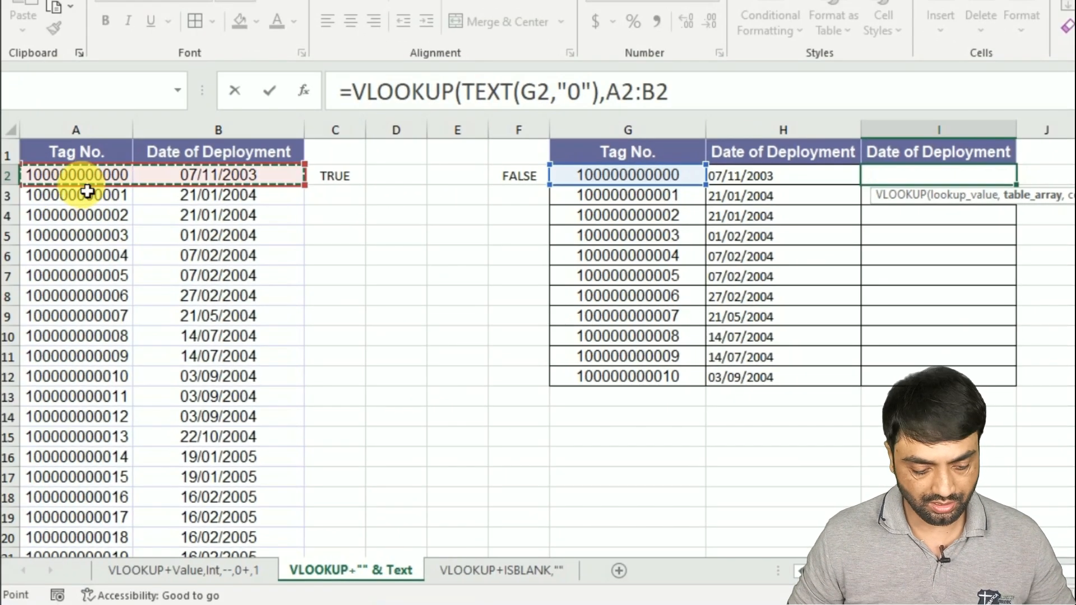
pyautogui.hotkey('ctrl', 'shift', 'Down')
pyautogui.press('F4')
pyautogui.write(',')
pyautogui.write('2,0')
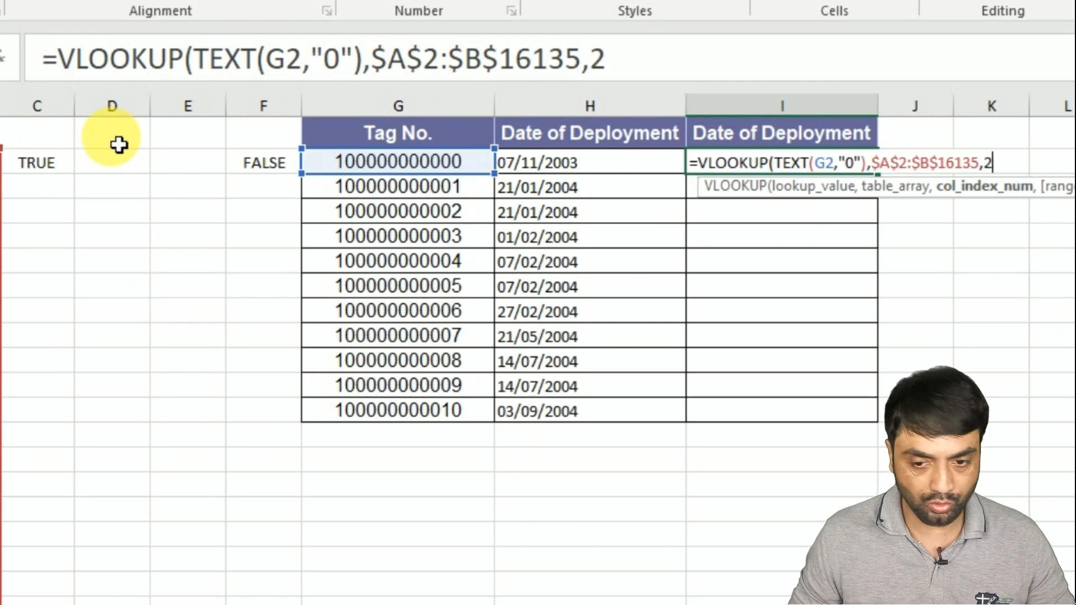
pyautogui.press('Return')
# - Fill the I2 formula down through I12
pyautogui.press('Up')
pyautogui.hotkey('shift', 'Down')
pyautogui.hotkey('shift', 'Down')
pyautogui.hotkey('shift', 'Down')
pyautogui.hotkey('shift', 'Down')
pyautogui.hotkey('shift', 'Down')
pyautogui.hotkey('shift', 'Down')
pyautogui.hotkey('shift', 'Down')
pyautogui.hotkey('shift', 'Down')
pyautogui.hotkey('shift', 'Down')
pyautogui.hotkey('shift', 'Down')
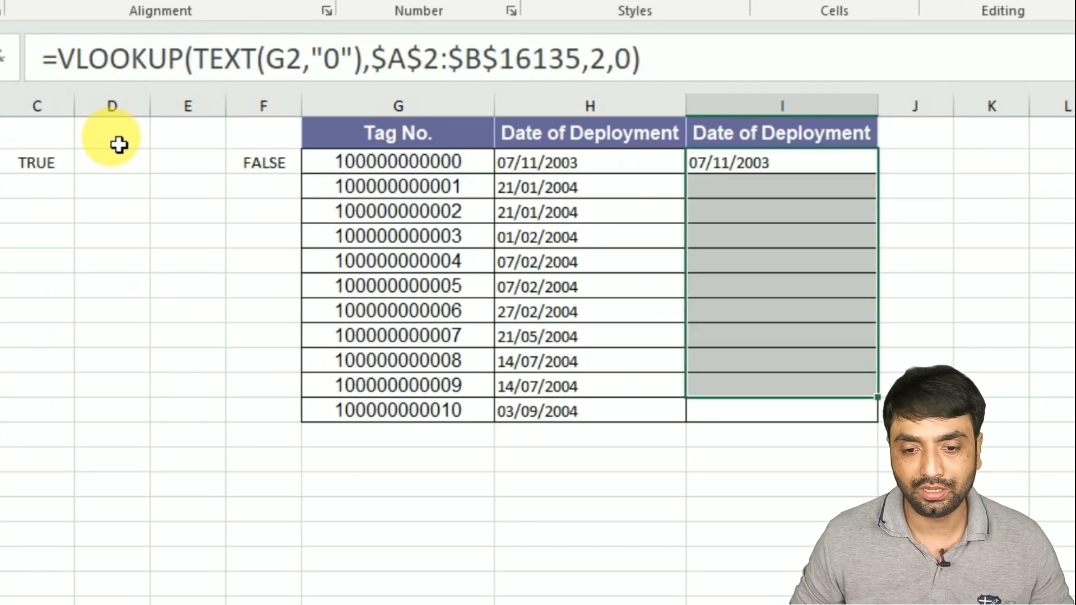
pyautogui.hotkey('ctrl', 'd')
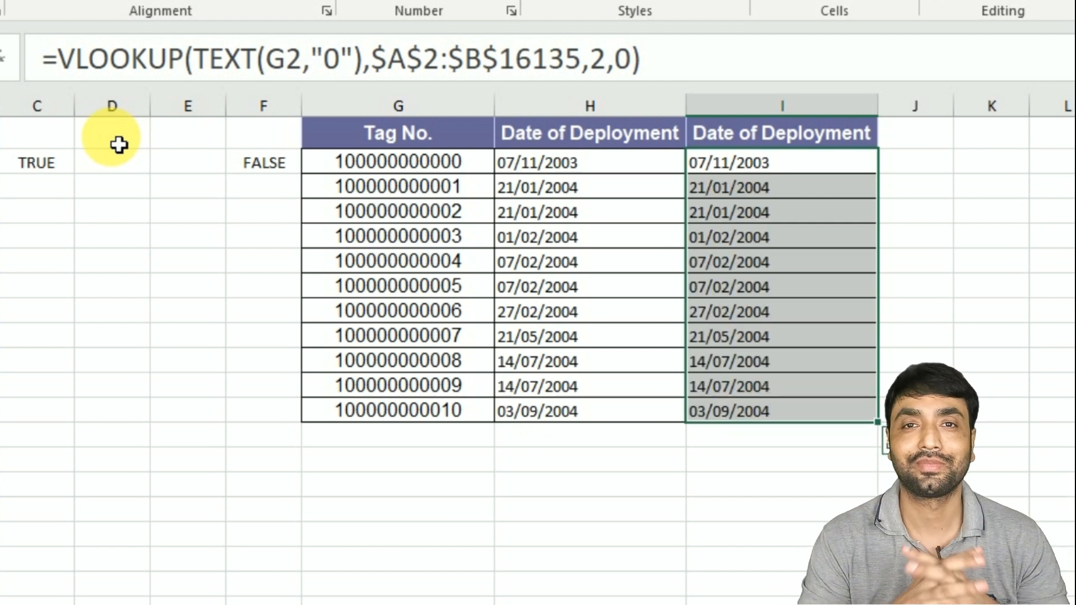
# - Open H2's formula to compare its $G2&"" lookup value with the TEXT version
pyautogui.doubleClick(561, 162)
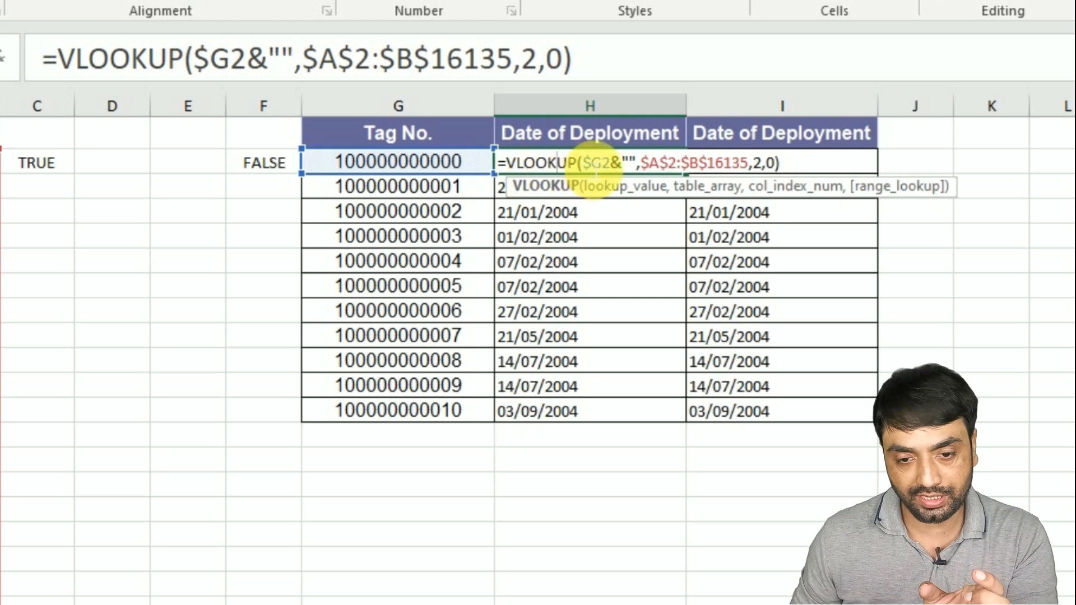
pyautogui.moveTo(582, 163); pyautogui.dragTo(611, 163)
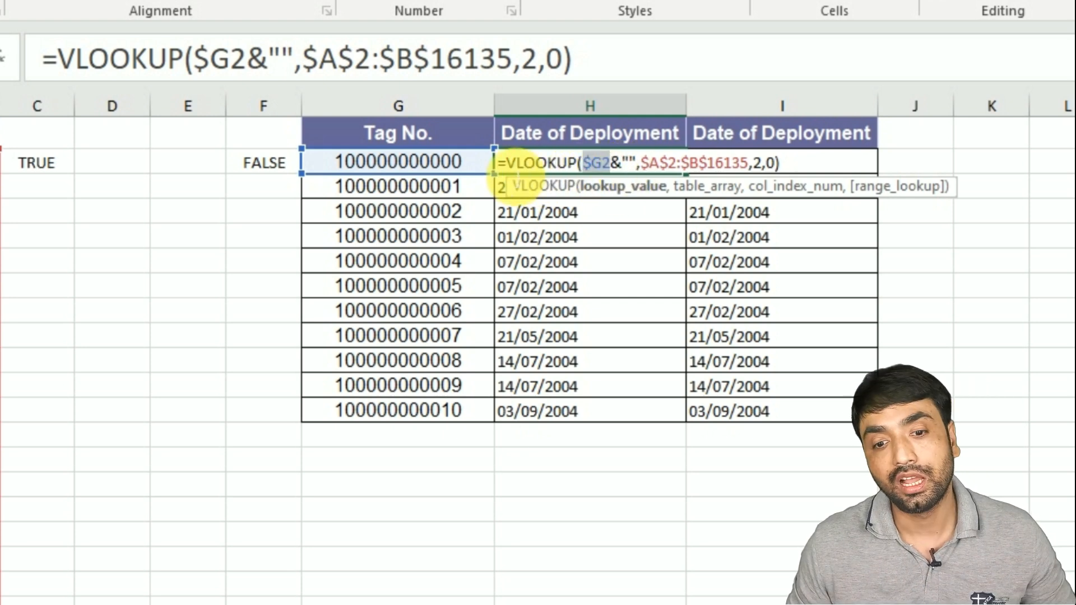
pyautogui.press('Escape')
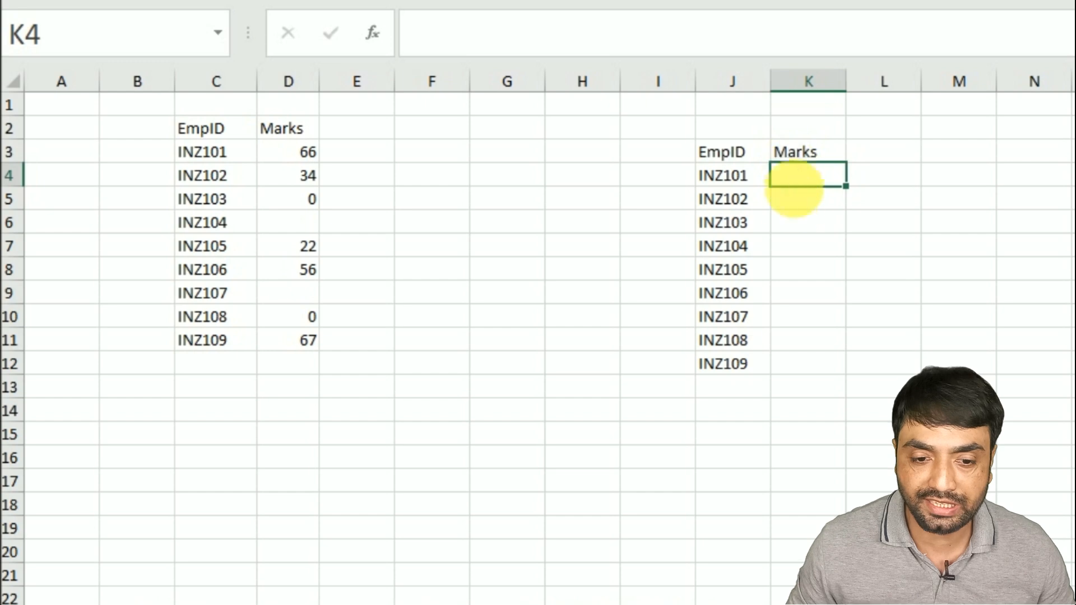
# - On the VLOOKUP+ISBLANK sheet, enter =VLOOKUP(J4,$C$3:$D$11,2,0) in K4 to fetch each employee's marks
pyautogui.click(315, 228)
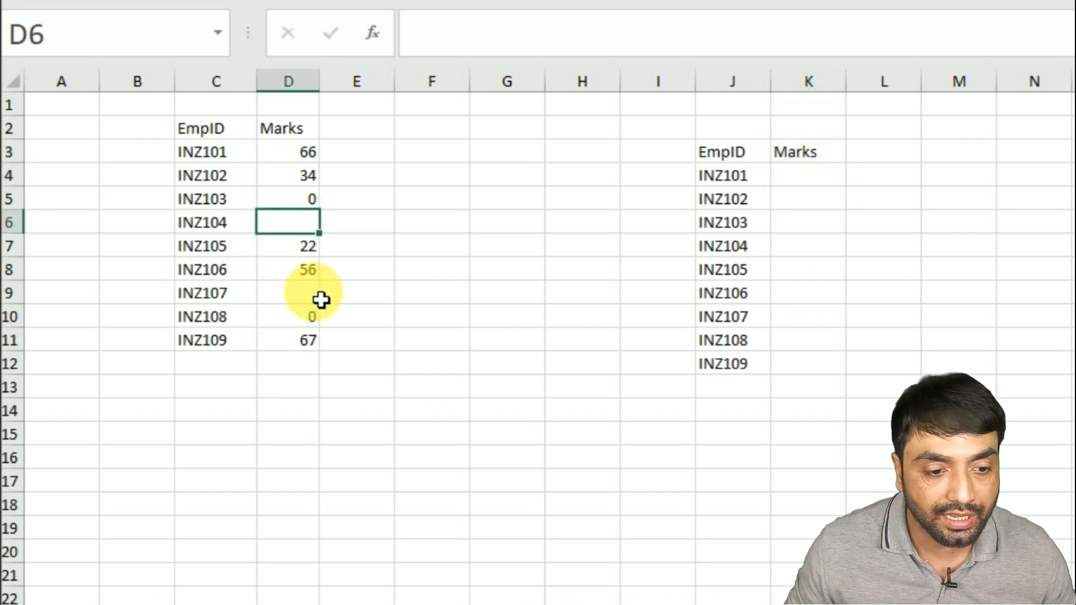
pyautogui.click(321, 300)
pyautogui.click(788, 175)
pyautogui.write('=VLOOKUP(')
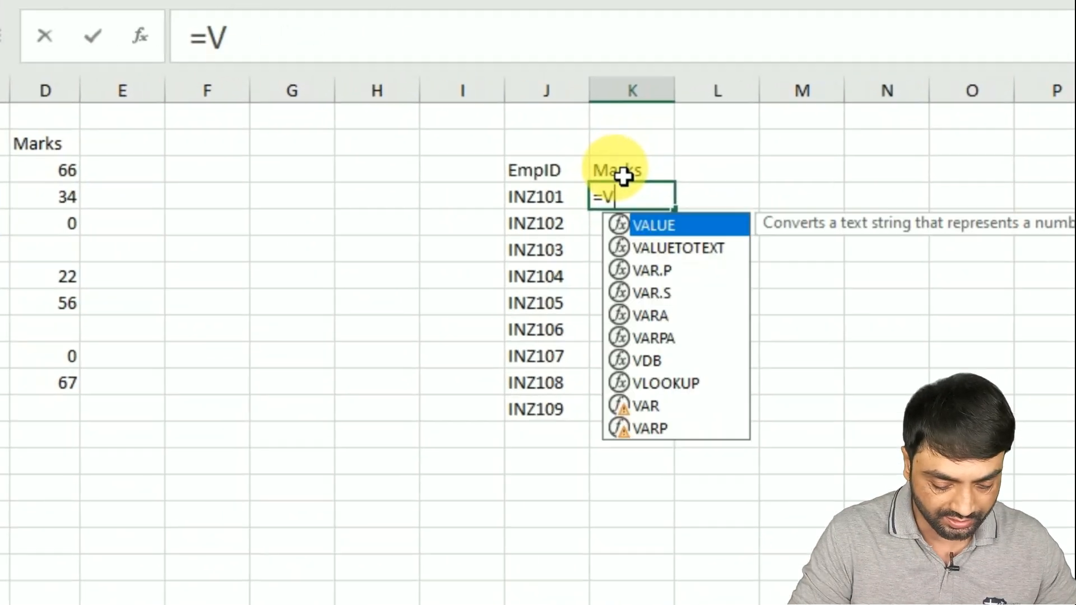
pyautogui.click(527, 207)
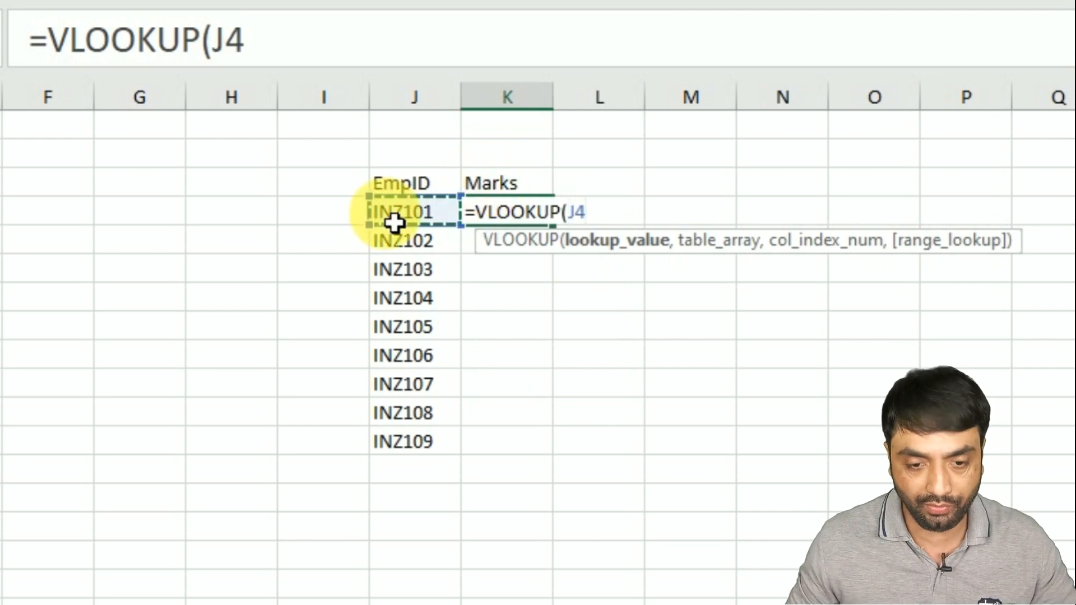
pyautogui.write(',')
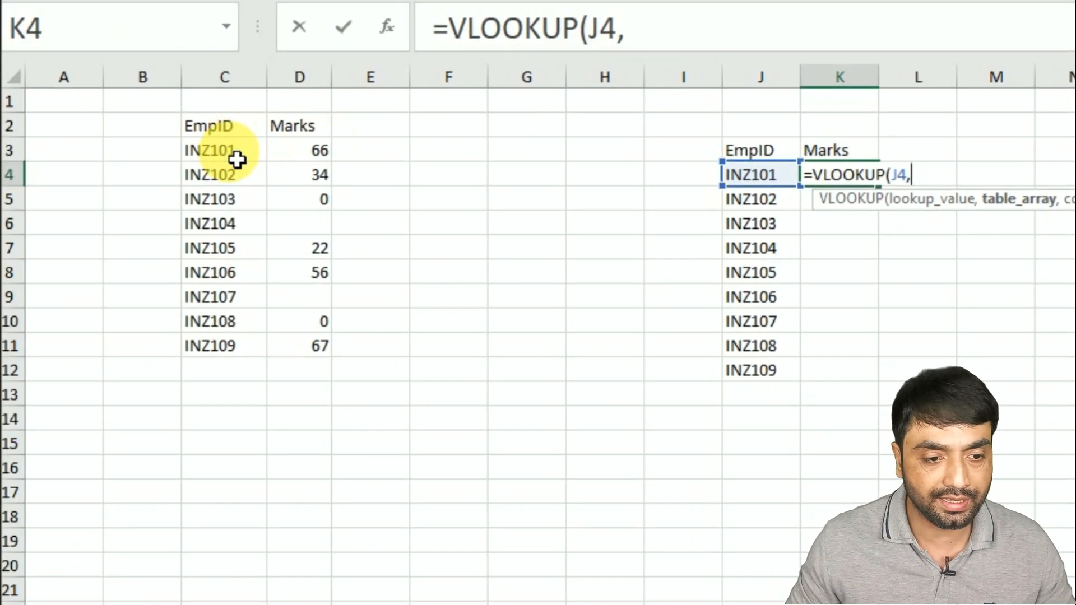
pyautogui.moveTo(237, 160); pyautogui.dragTo(325, 346)
pyautogui.press('F4')
pyautogui.write(',')
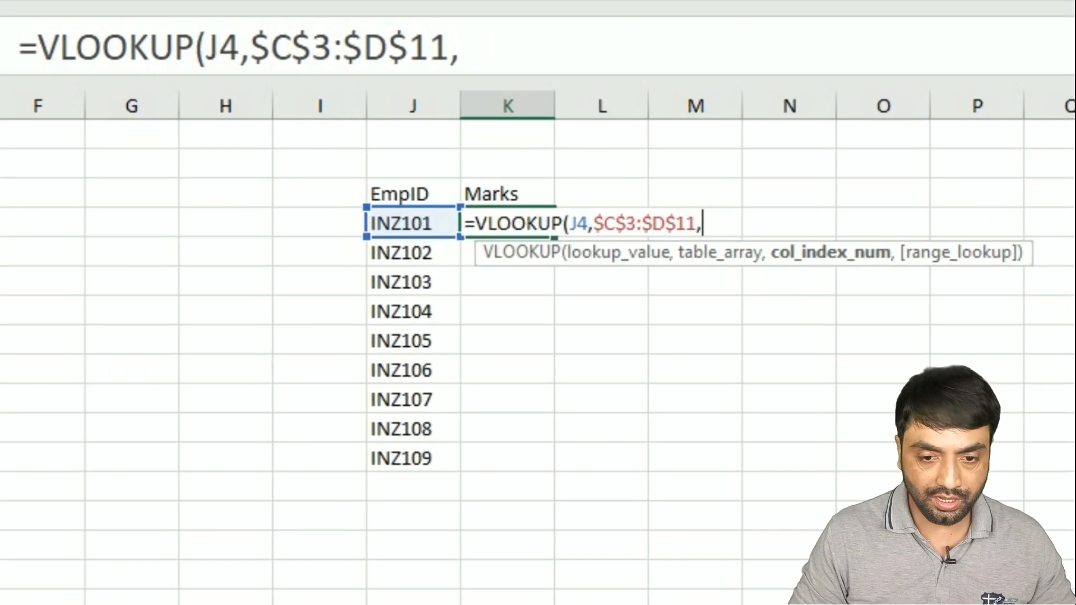
pyautogui.write('2,0)')
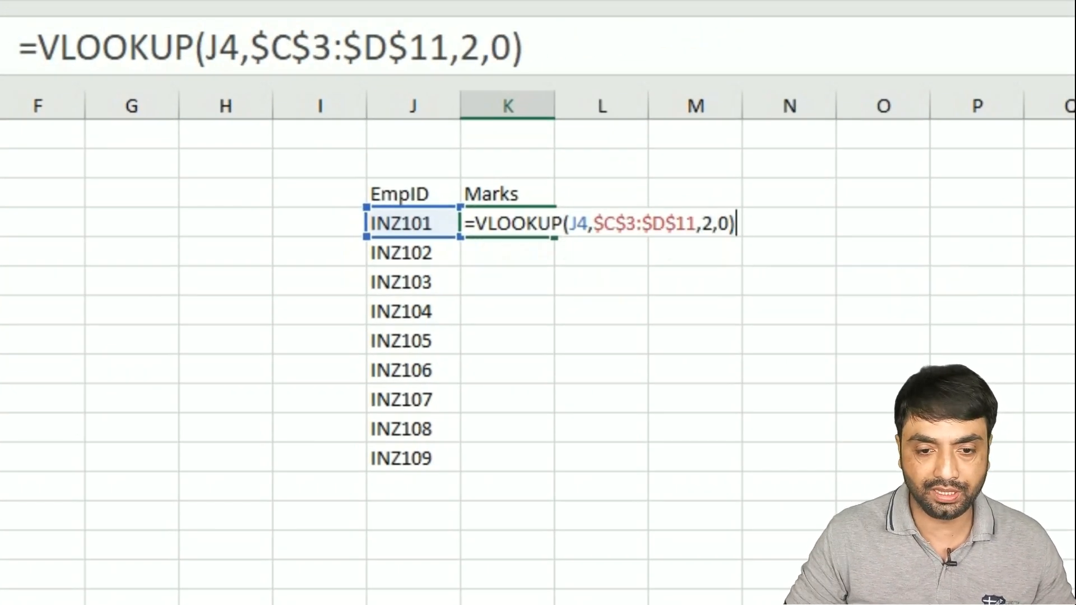
pyautogui.hotkey('ctrl', 'Return')
# - Fill the K4 formula down through K12
pyautogui.hotkey('shift', 'Down')
pyautogui.hotkey('shift', 'Down')
pyautogui.hotkey('shift', 'Down')
pyautogui.hotkey('shift', 'Down')
pyautogui.hotkey('shift', 'Down')
pyautogui.hotkey('shift', 'Down')
pyautogui.hotkey('shift', 'Down')
pyautogui.hotkey('shift', 'Down')
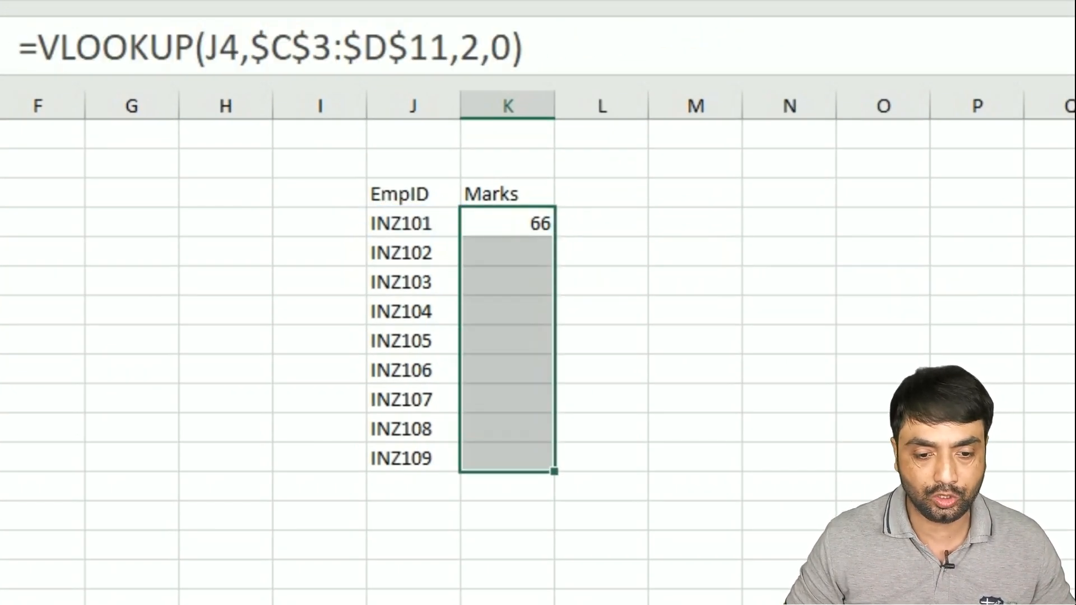
pyautogui.hotkey('ctrl', 'd')
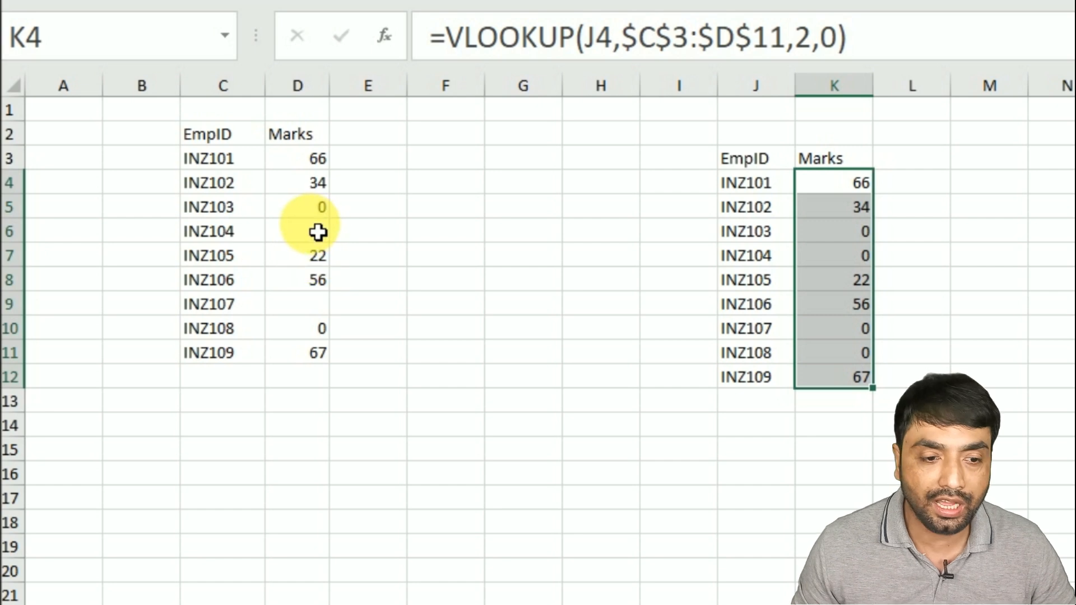
# - Compare the returned marks against the blank and zero marks in the source column
pyautogui.click(317, 210)
pyautogui.click(888, 240)
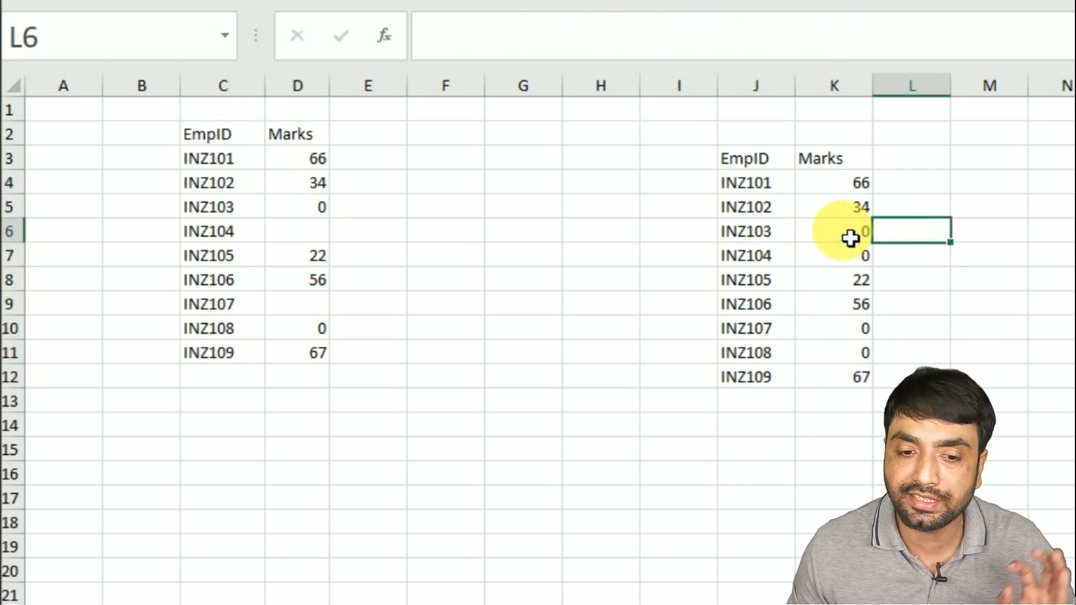
pyautogui.click(851, 238)
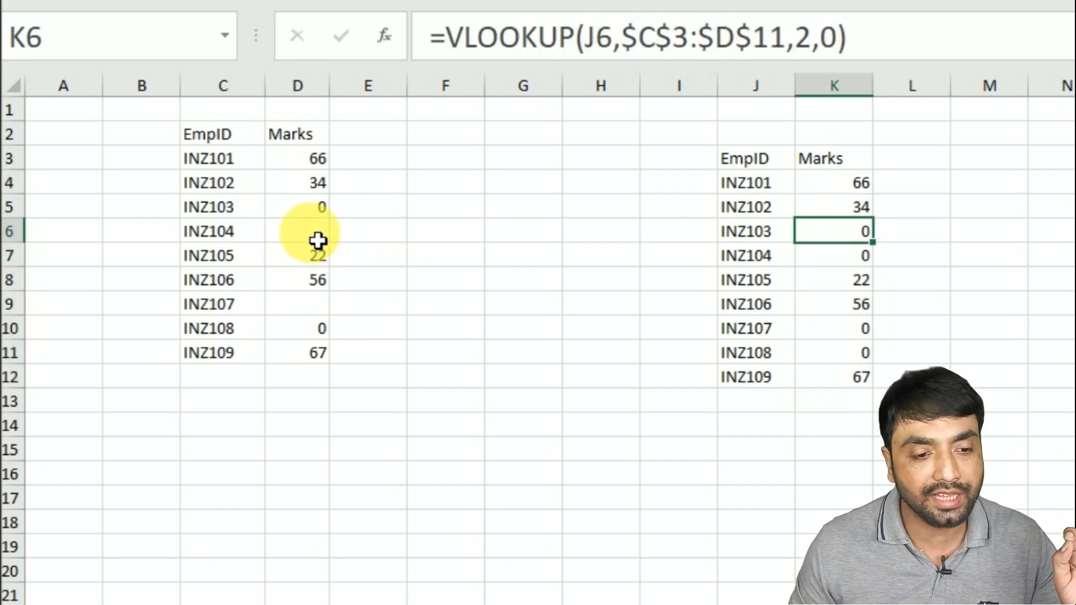
pyautogui.click(317, 241)
pyautogui.click(319, 308)
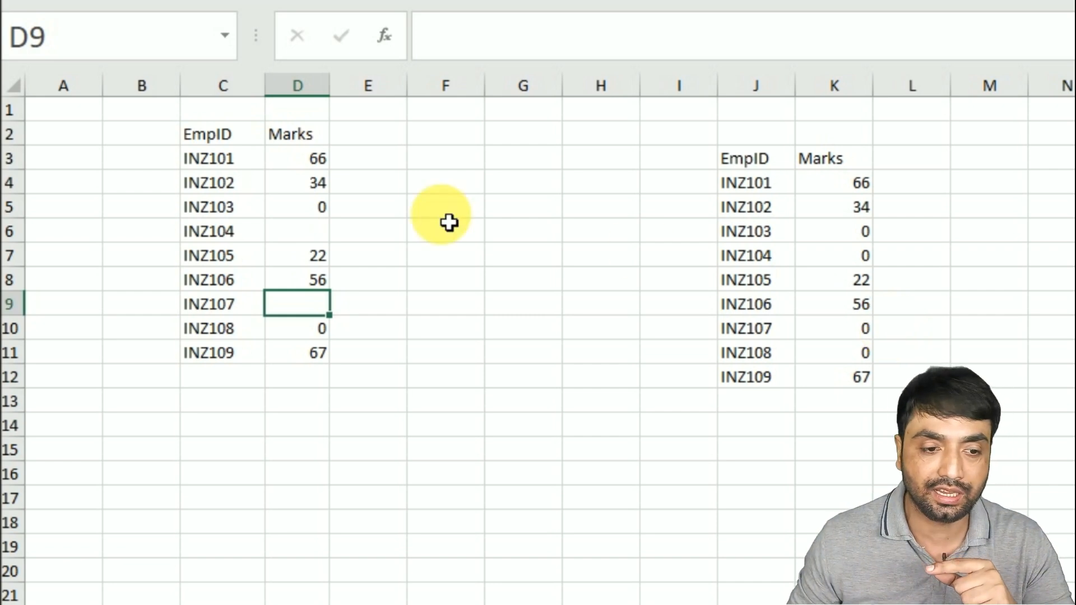
pyautogui.click(291, 239)
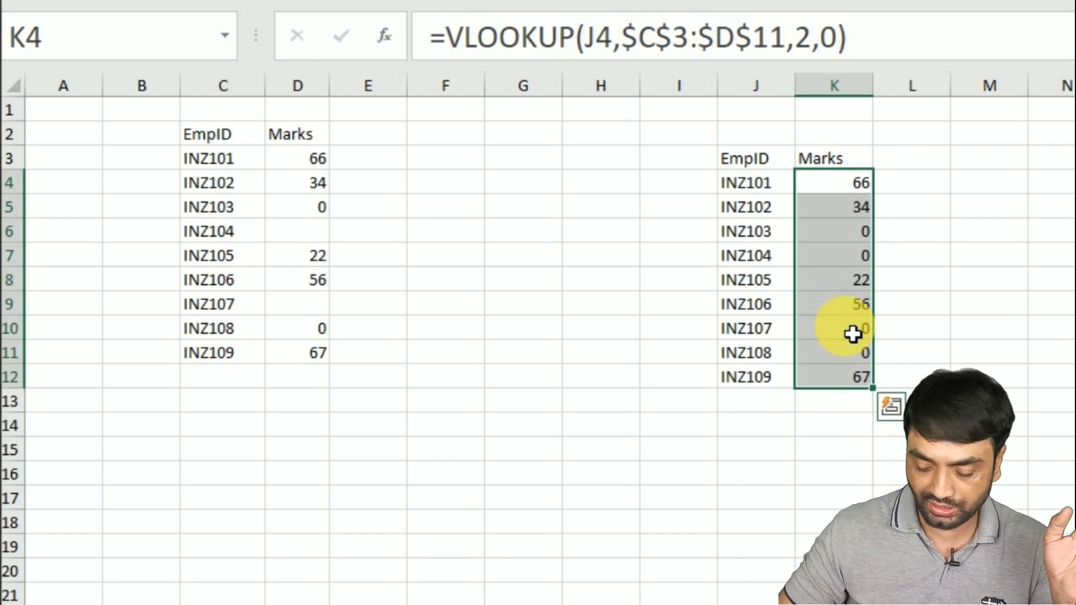
# - Clear the VLOOKUP results from K4:K12
pyautogui.press('Delete')
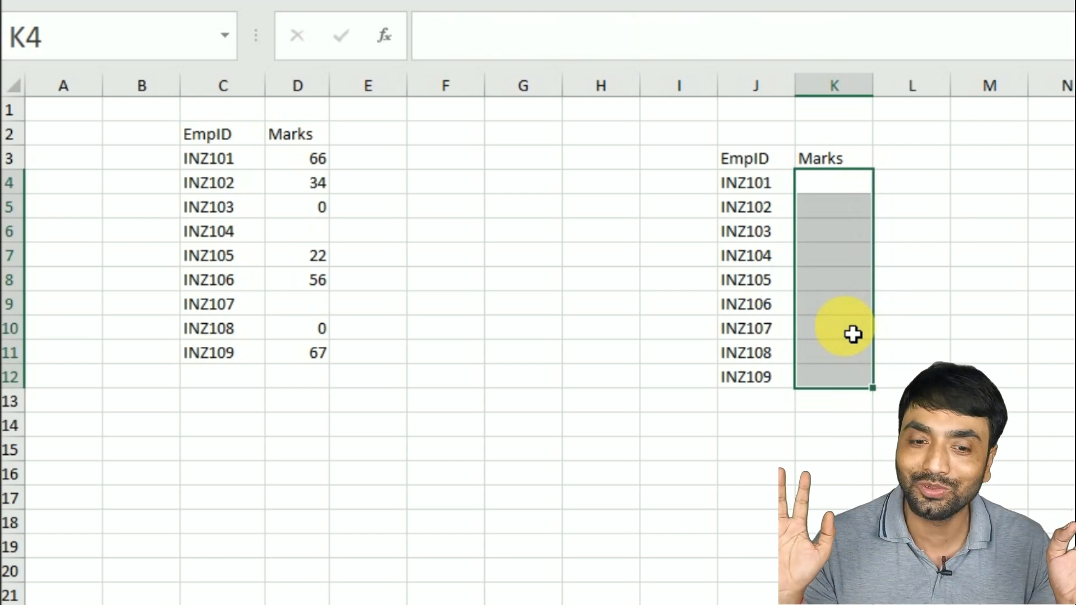
pyautogui.press('Up')
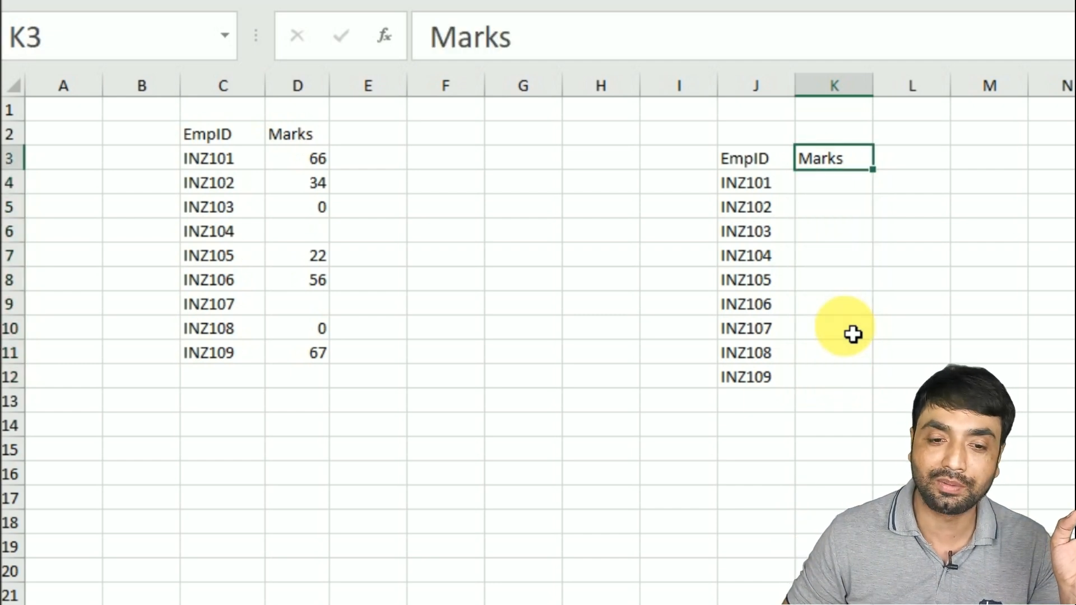
pyautogui.press('Down')
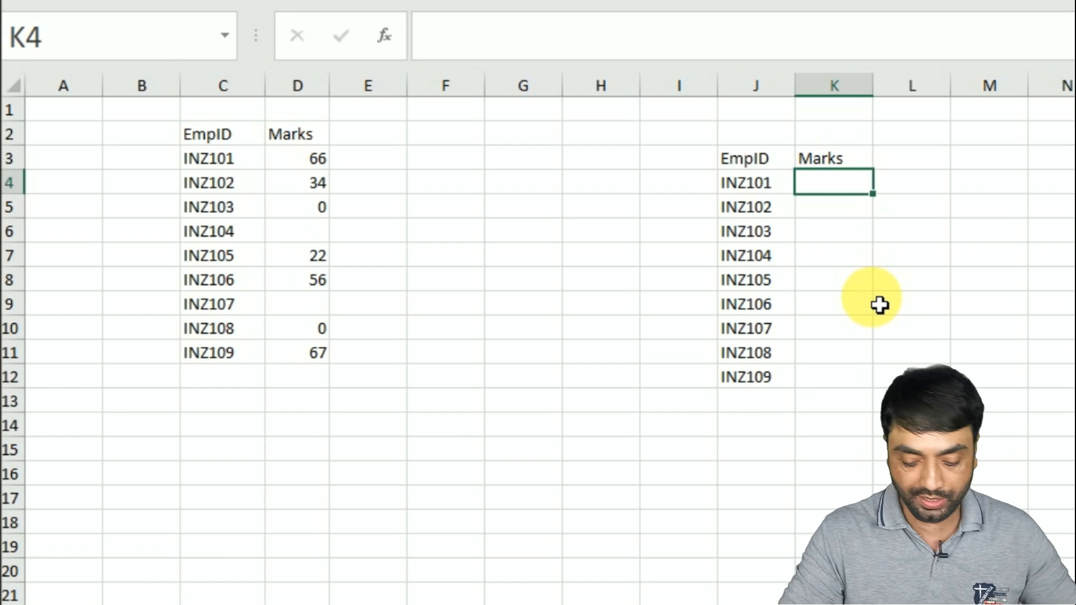
# - In K4, enter =IF(ISBLANK(VLOOKUP(J4,$C$3:$D$11,2,0)),"",VLOOKUP(J4,$C$3:$D$12,2,0)) to return blanks for empty marks
pyautogui.write('=IF(')
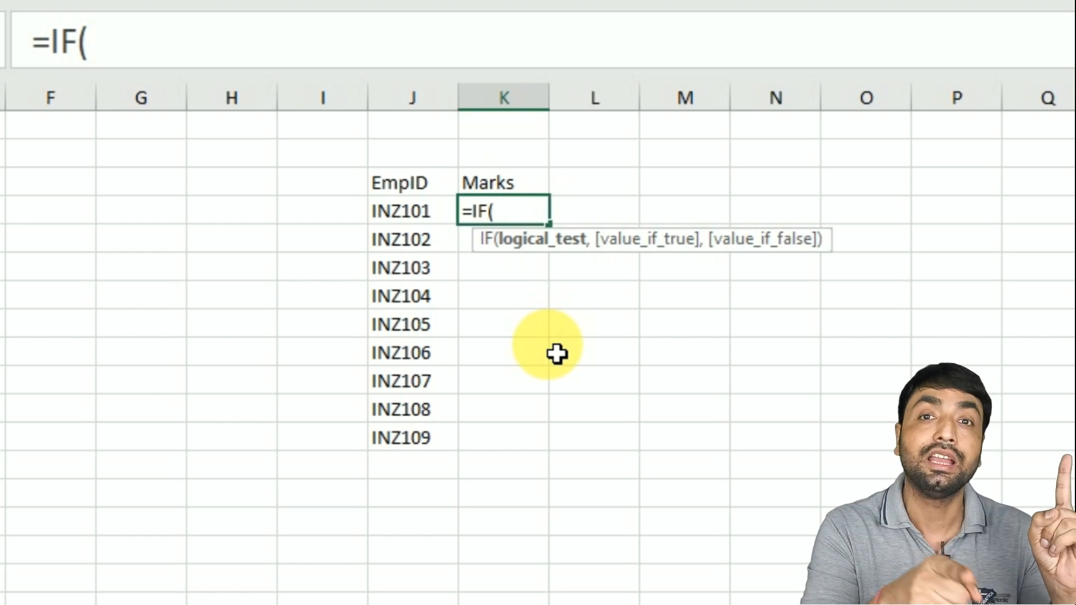
pyautogui.write('IS')
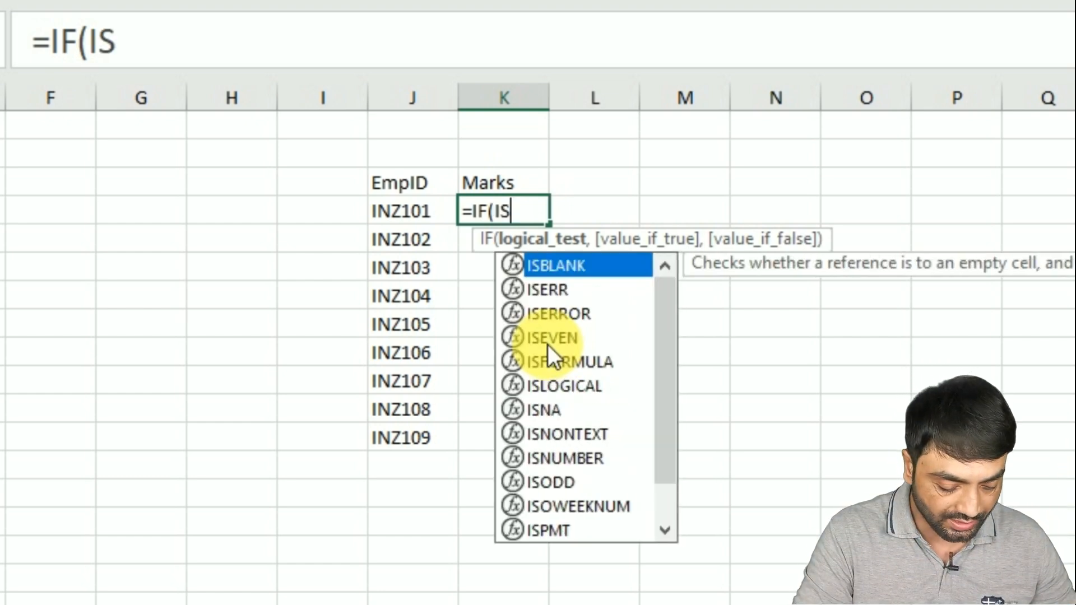
pyautogui.write('BLA')
pyautogui.press('Tab')
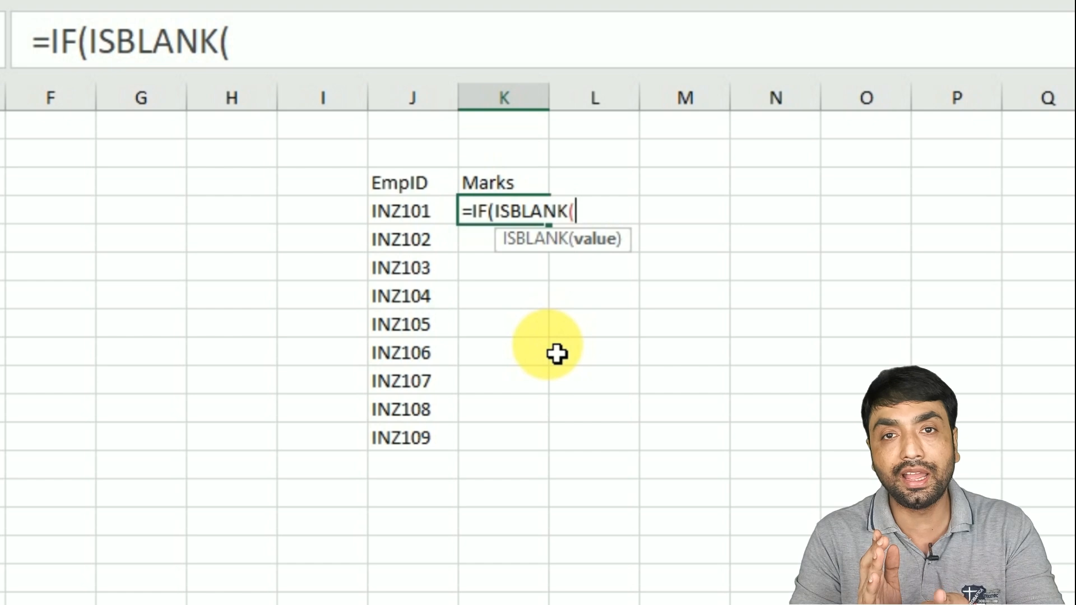
pyautogui.write('VLO')
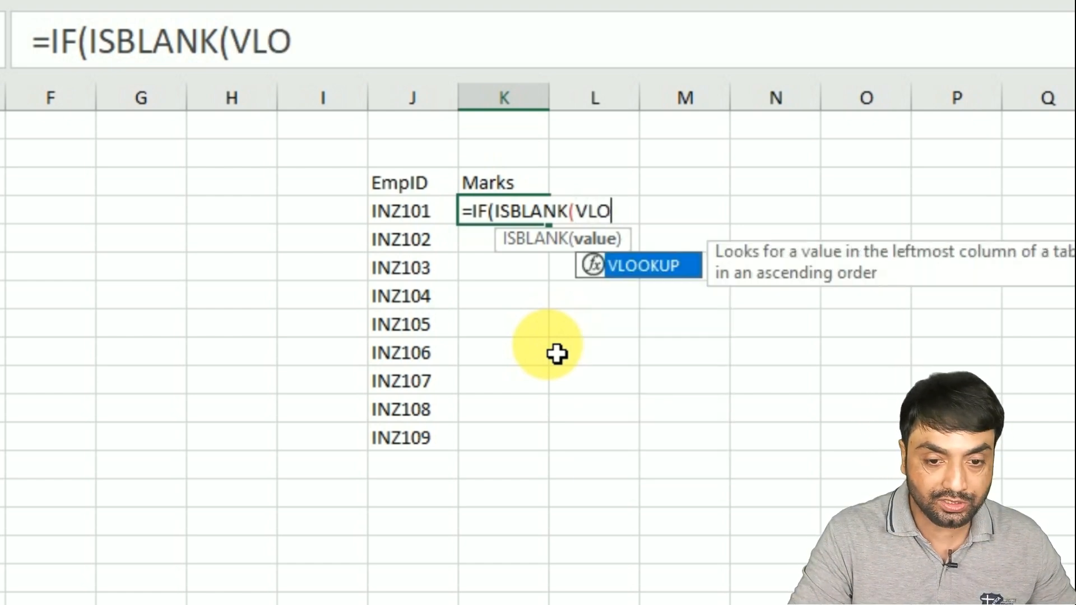
pyautogui.press('Tab')
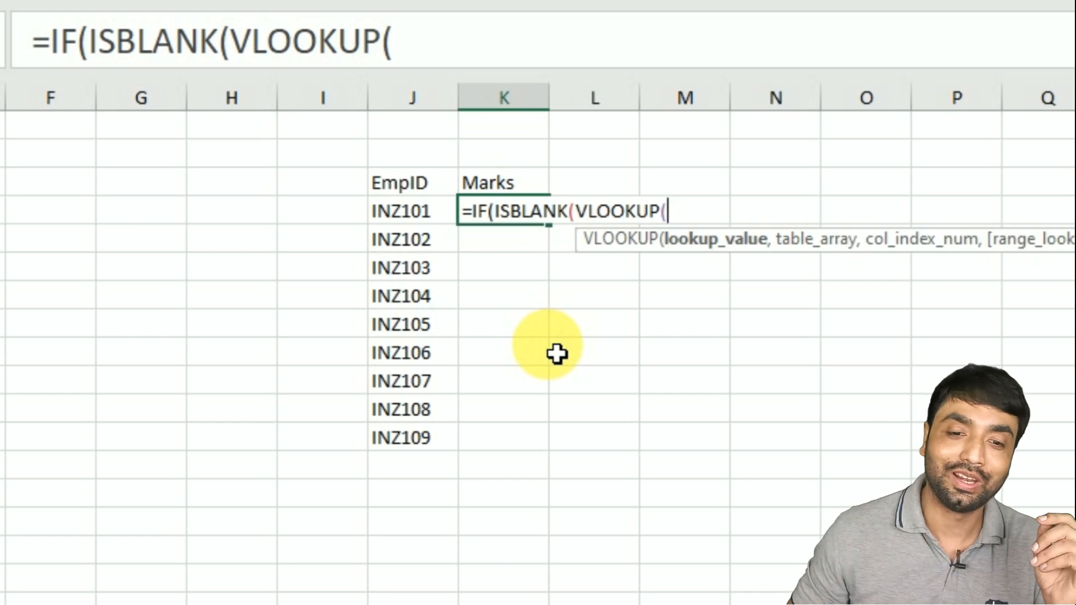
pyautogui.click(430, 213)
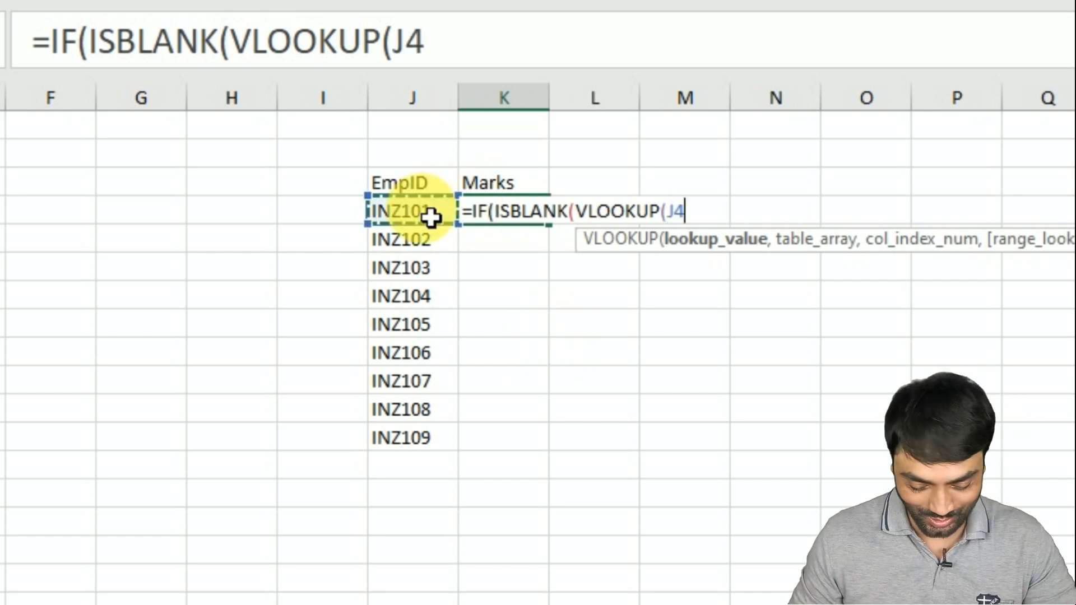
pyautogui.write(',')
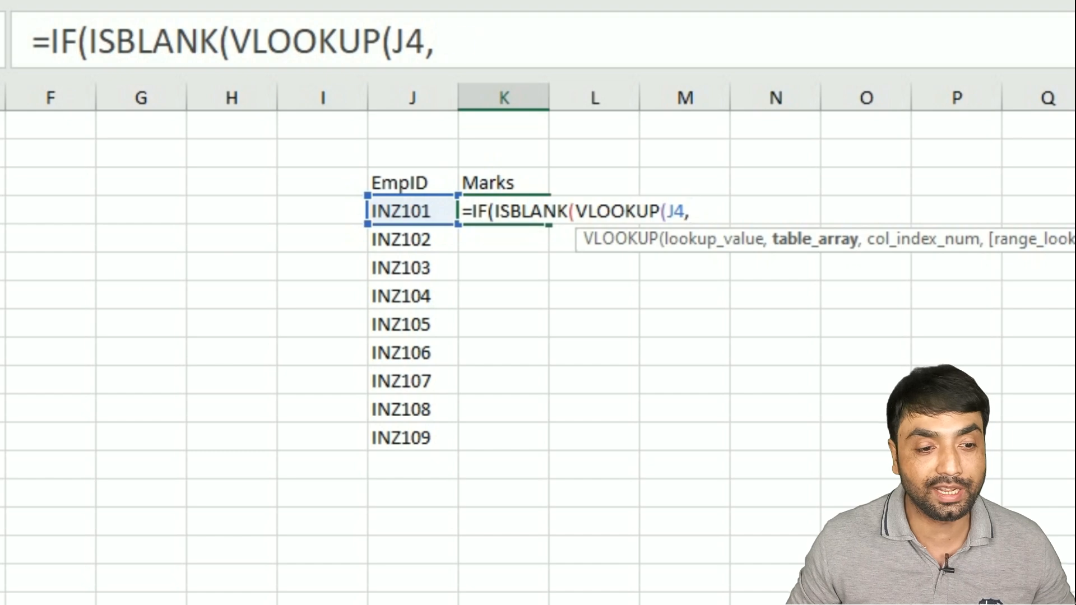
pyautogui.write('C3')
pyautogui.moveTo(86, 170); pyautogui.dragTo(163, 355)
pyautogui.press('F4')
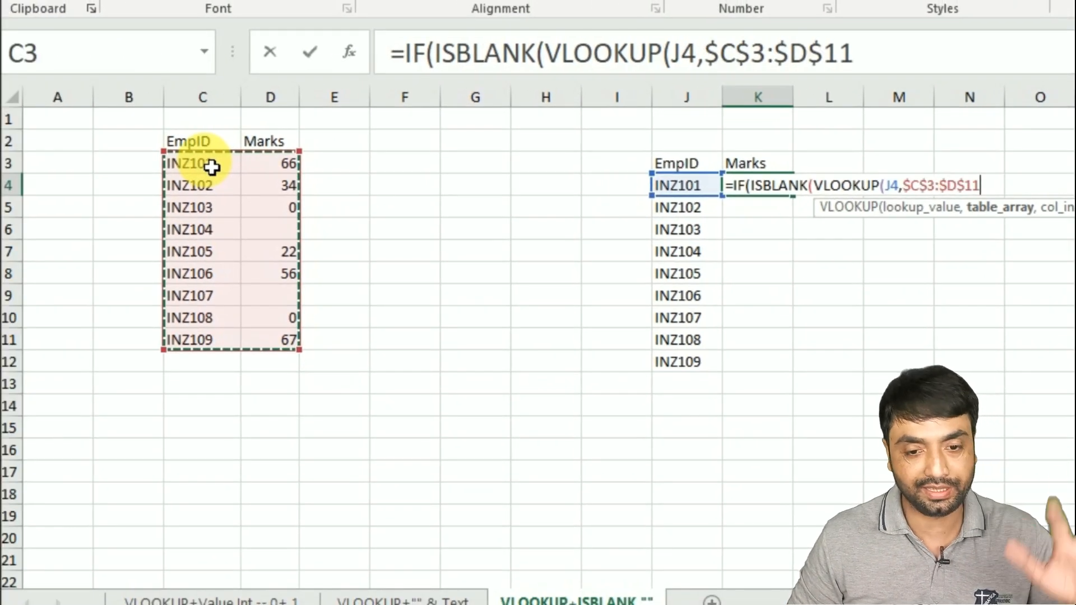
pyautogui.write(',2')
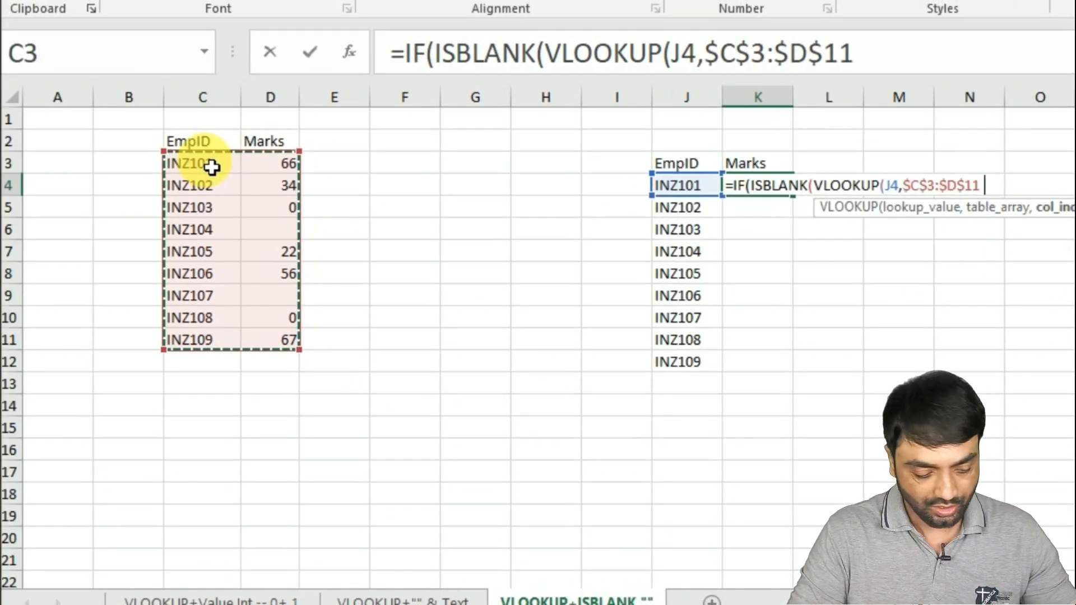
pyautogui.write(',0)')
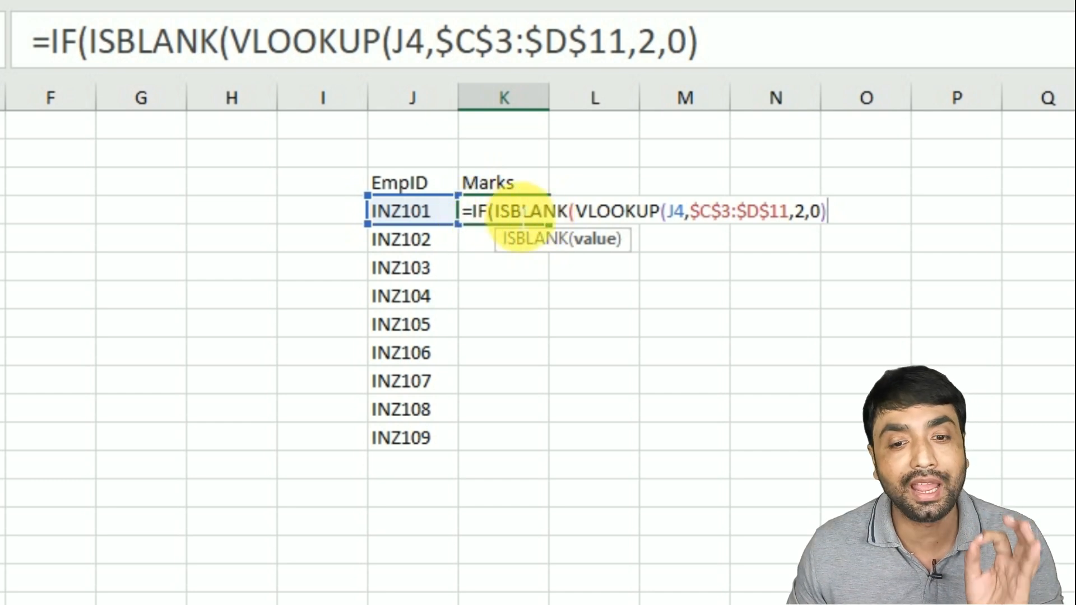
pyautogui.write('),')
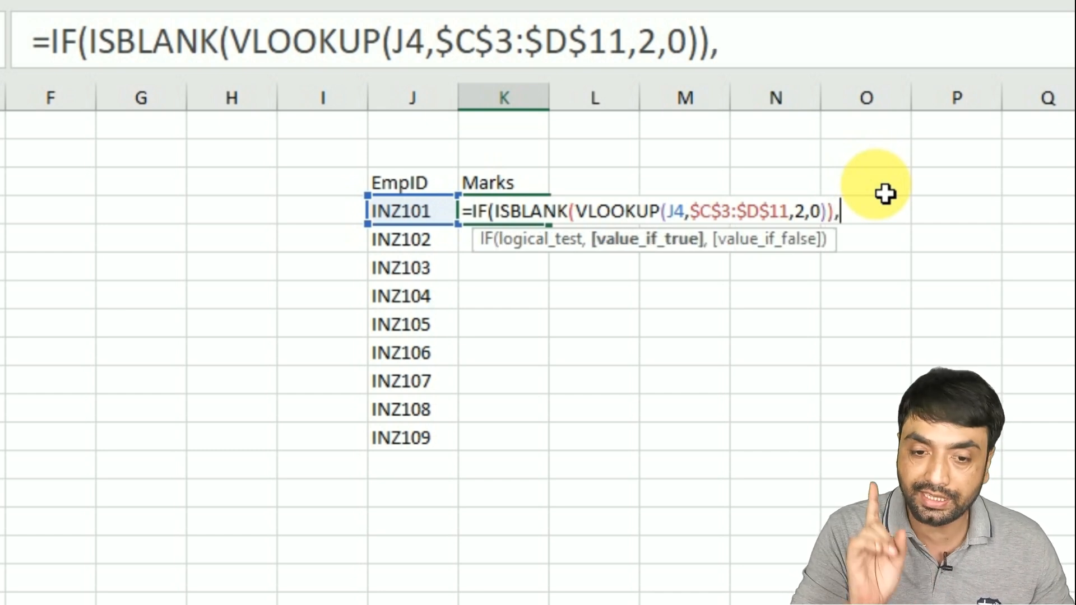
pyautogui.write('""')
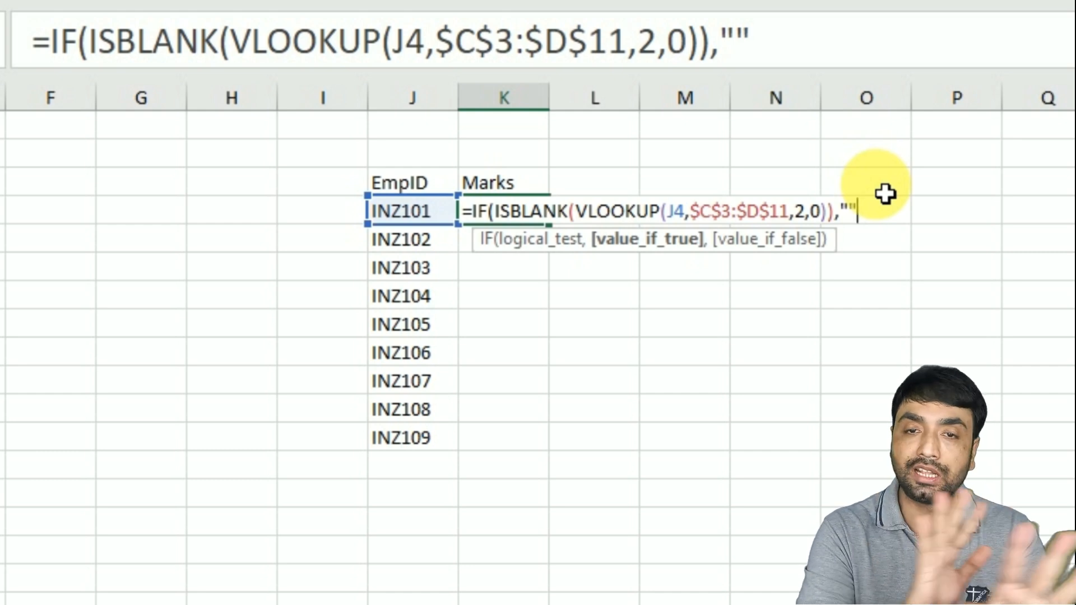
pyautogui.write(',')
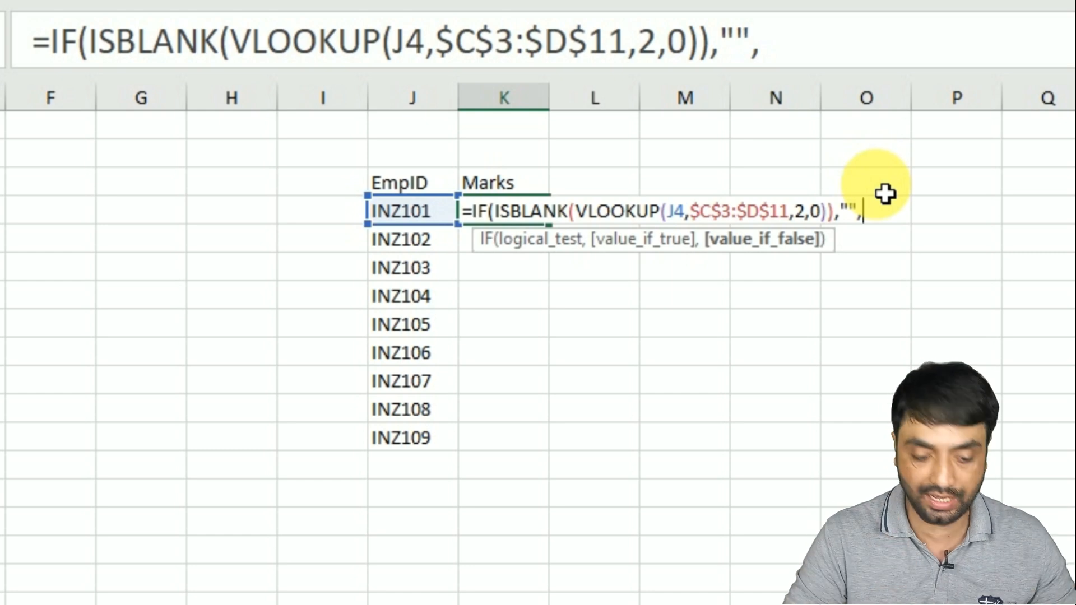
pyautogui.write('VLOOKUP(')
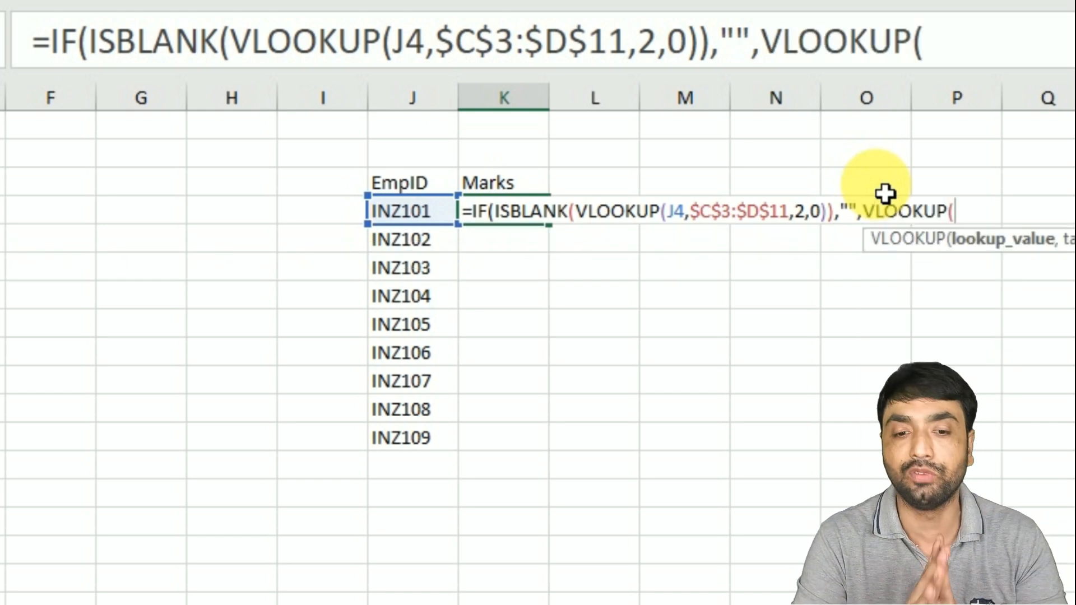
pyautogui.click(413, 218)
pyautogui.write(',')
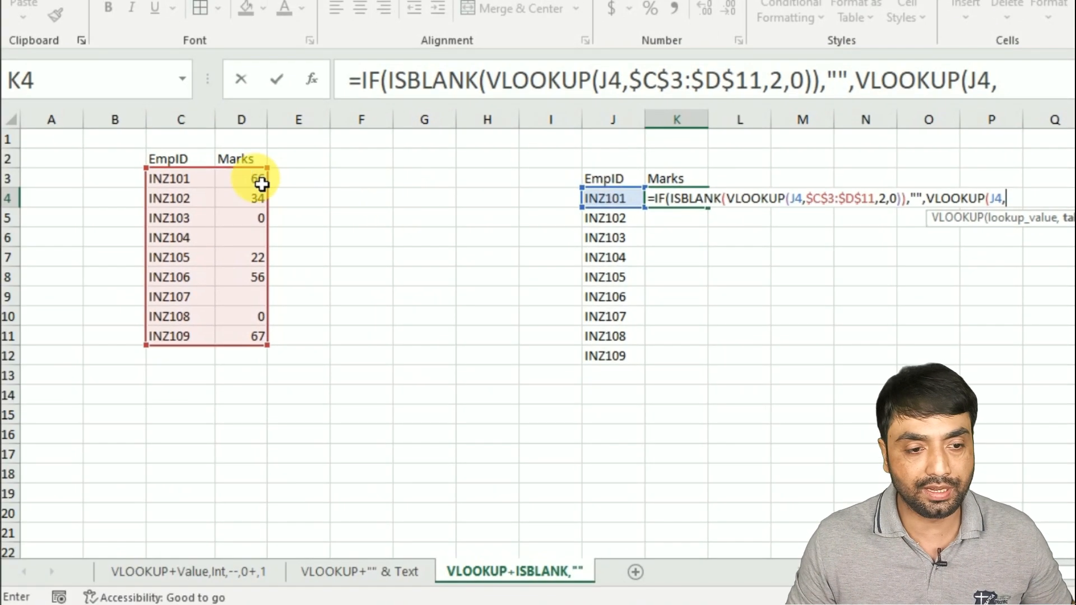
pyautogui.moveTo(163, 185); pyautogui.dragTo(255, 356)
pyautogui.press('F4')
pyautogui.write(',')
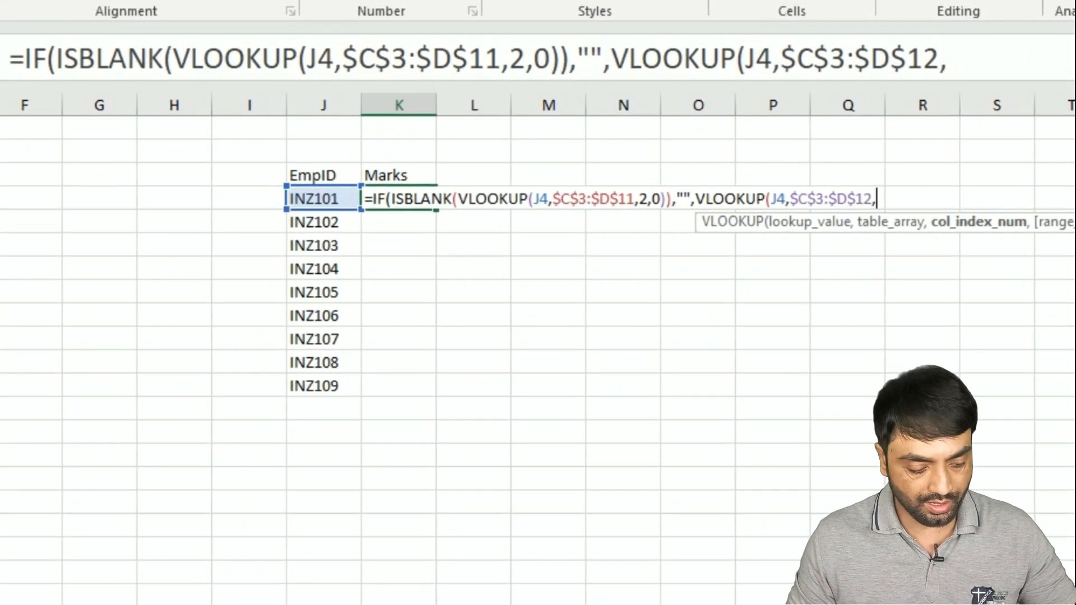
pyautogui.write('2,0)')
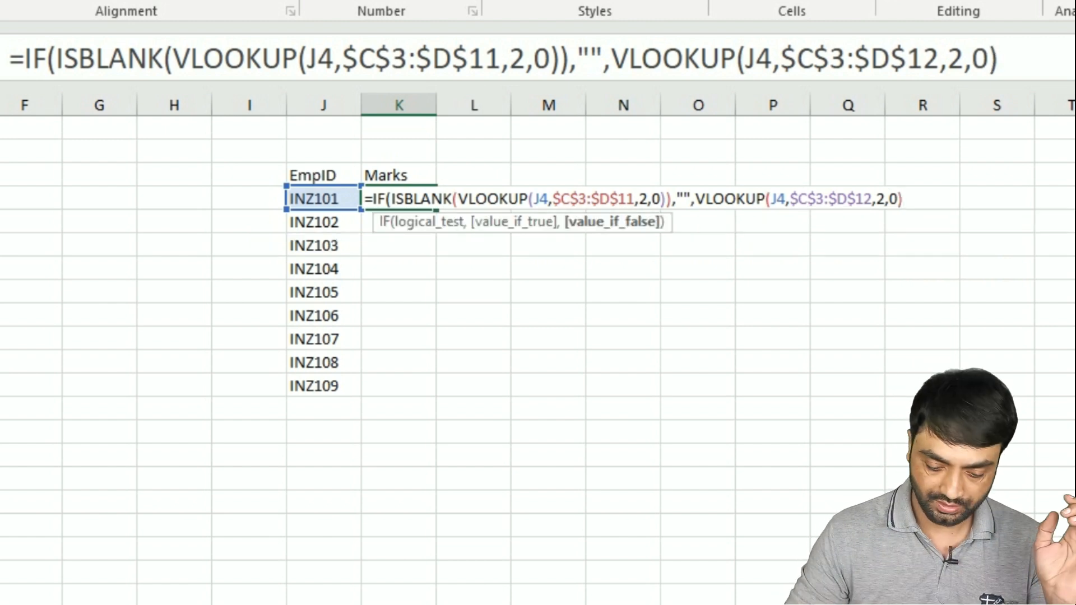
pyautogui.write(')')
pyautogui.press('Return')
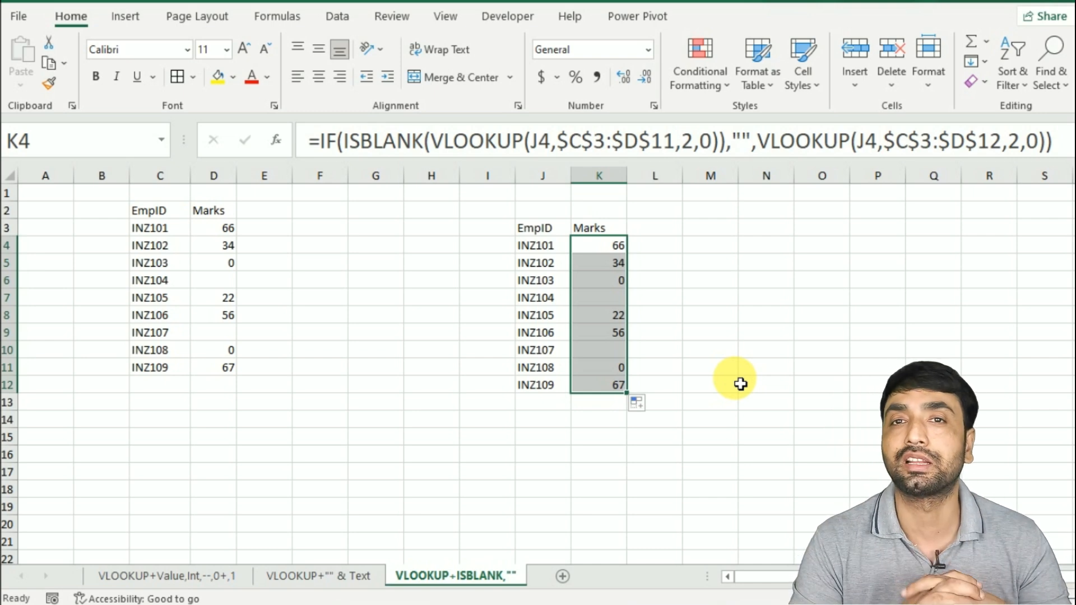
# - In L4, enter =IF(VLOOKUP(J4,$C$3:$D$11,2,0)="","",VLOOKUP(J4,$C$3:$D$11,2,0)) and fill it down through L12
pyautogui.press('Right')
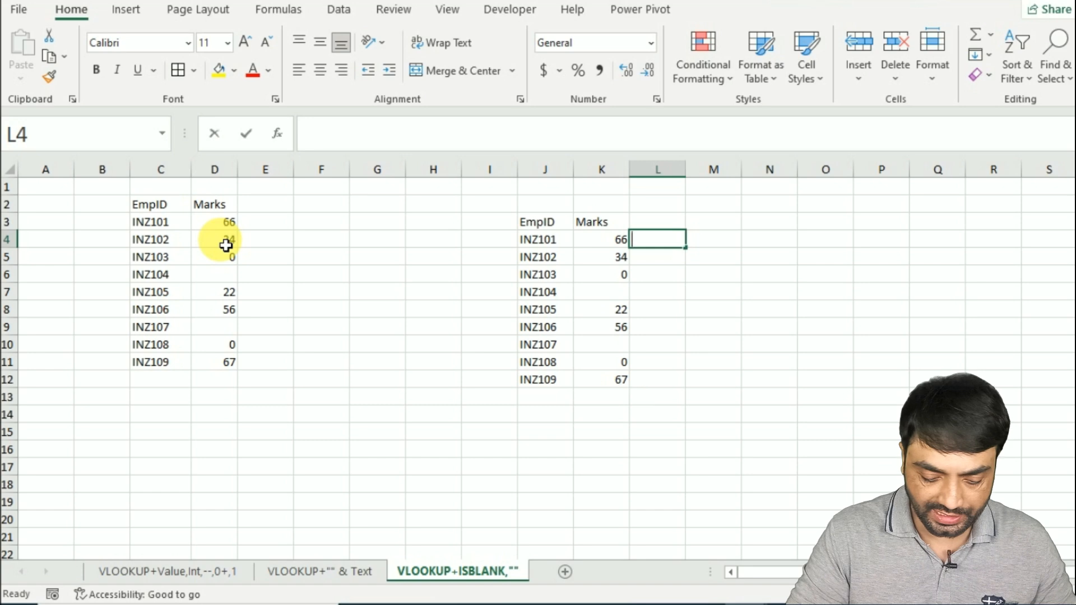
pyautogui.write('=IF(VLOOKUP(')
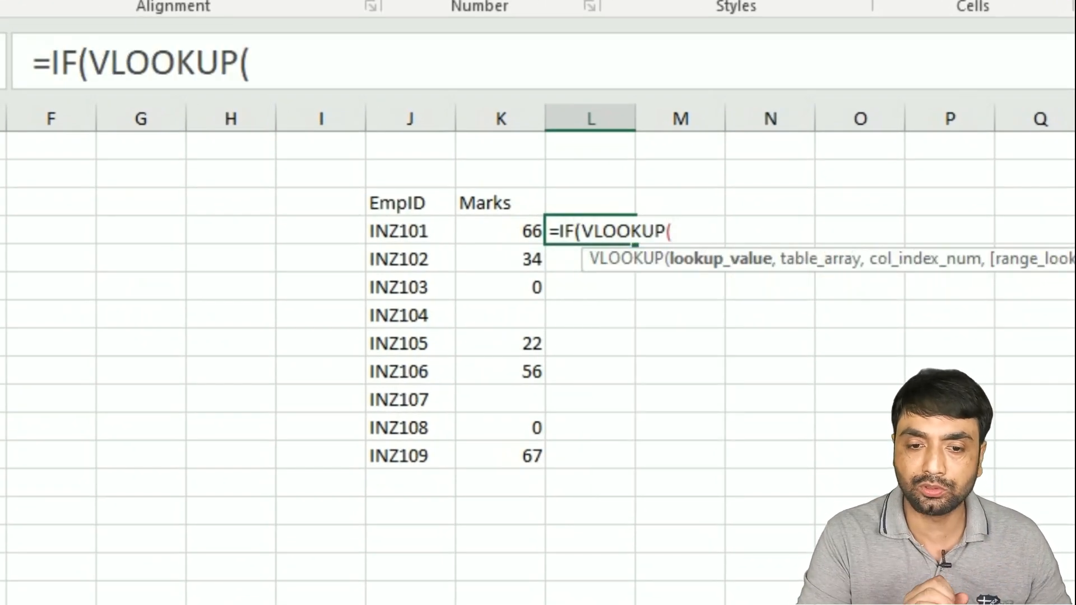
pyautogui.click(418, 238)
pyautogui.write(',')
pyautogui.moveTo(193, 150); pyautogui.dragTo(315, 350)
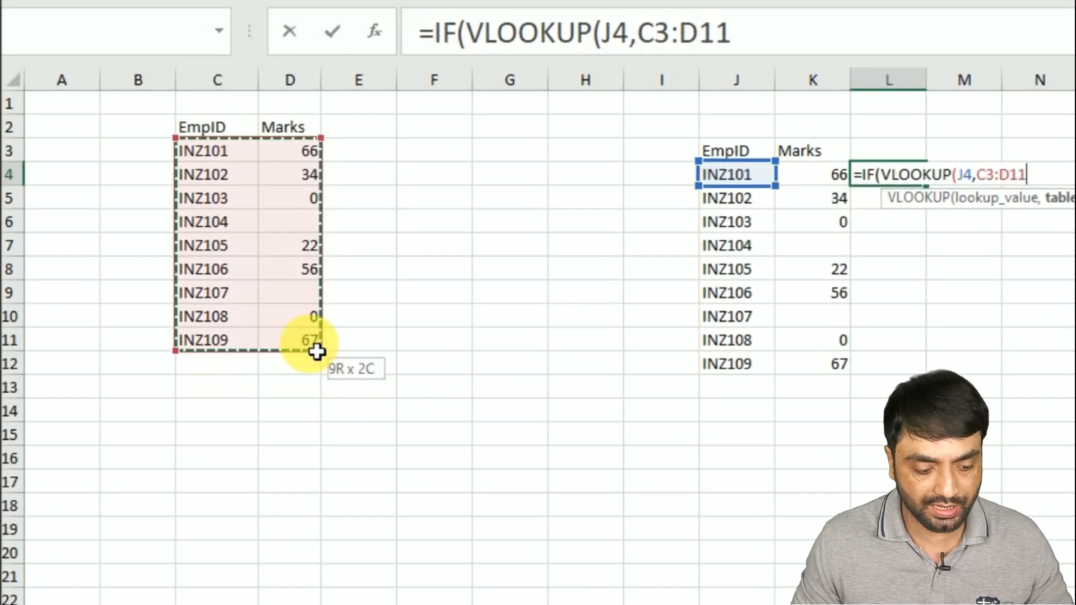
pyautogui.press('F4')
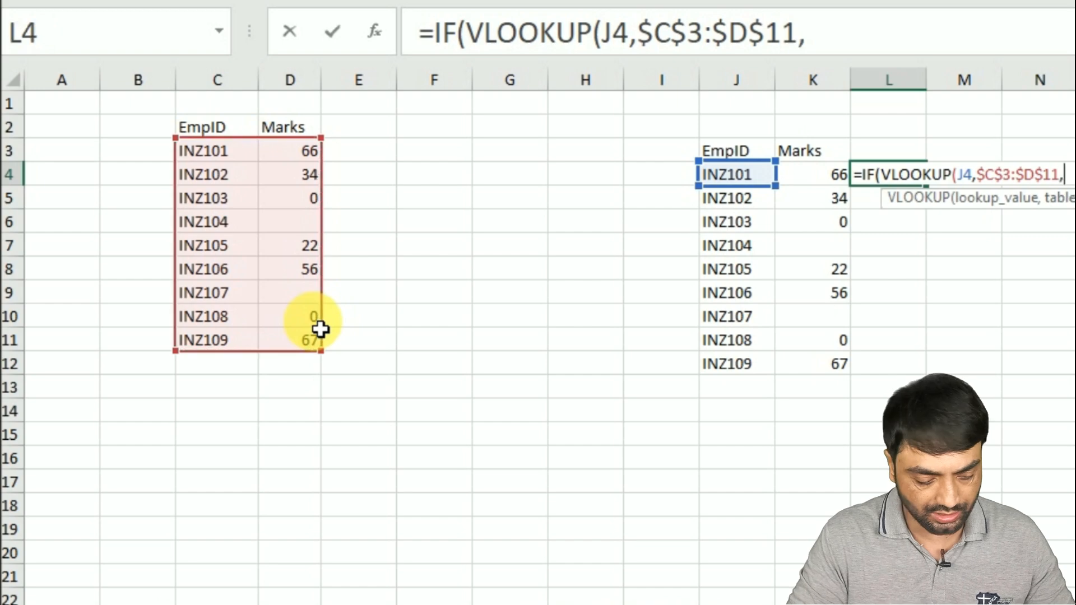
pyautogui.write(',2,0')
pyautogui.write(')=""')
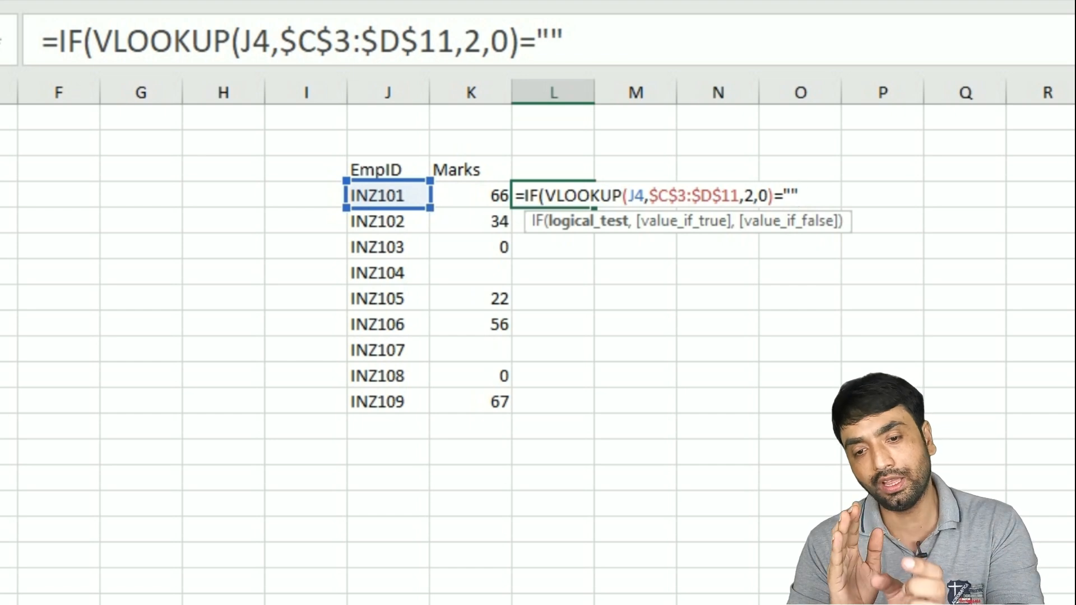
pyautogui.write(',')
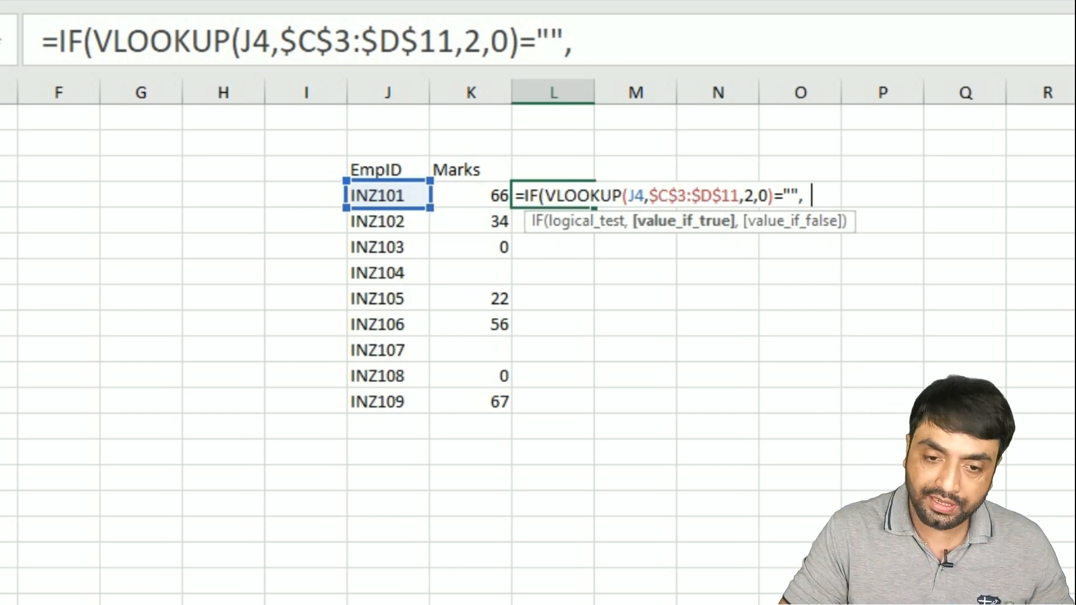
pyautogui.write('"",')
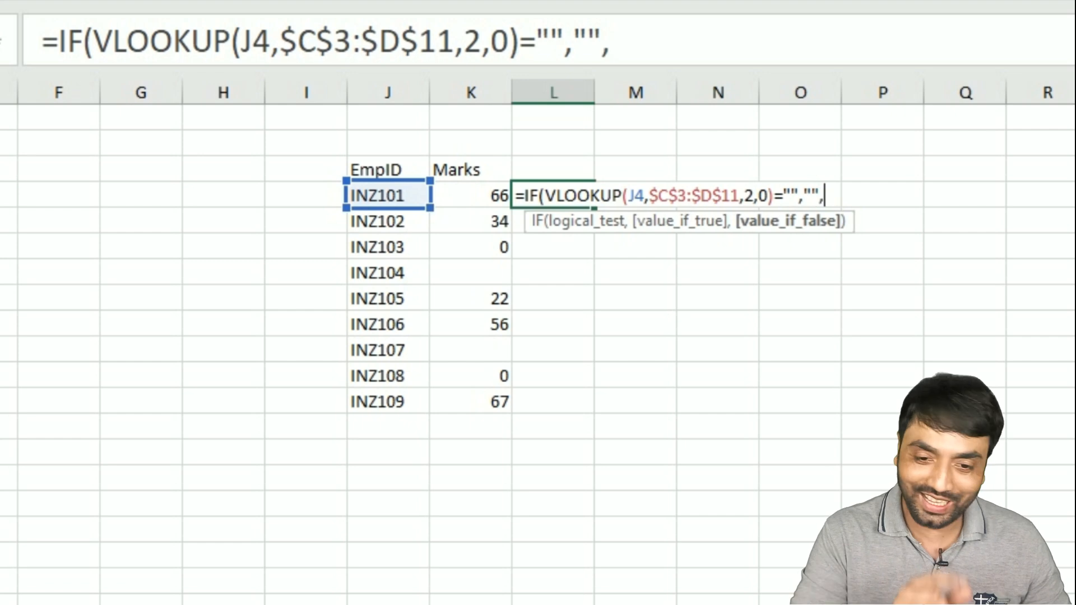
pyautogui.write('VLOOKUP(')
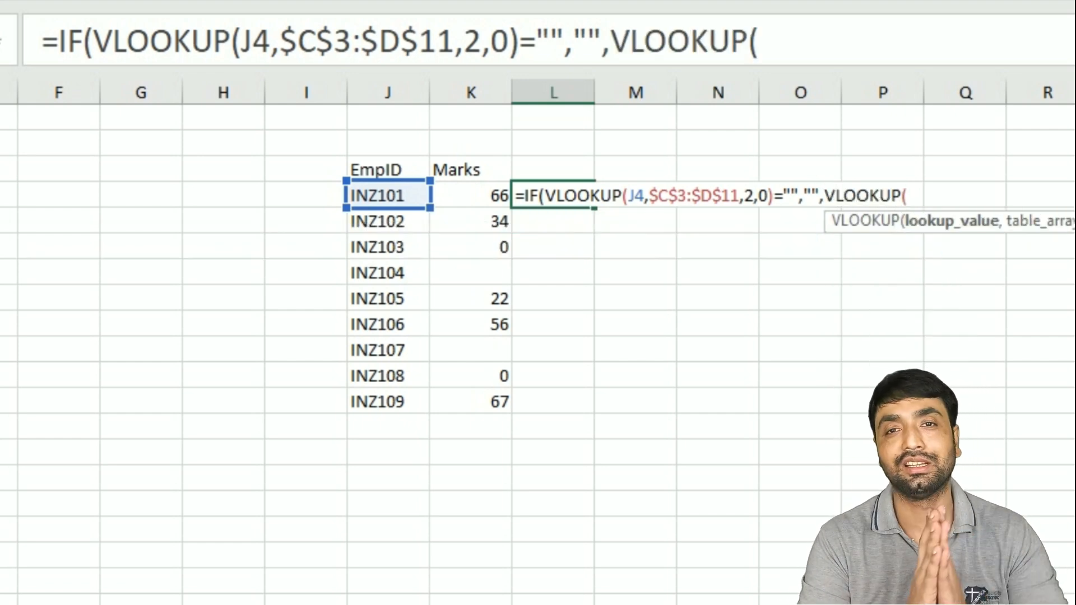
pyautogui.click(367, 197)
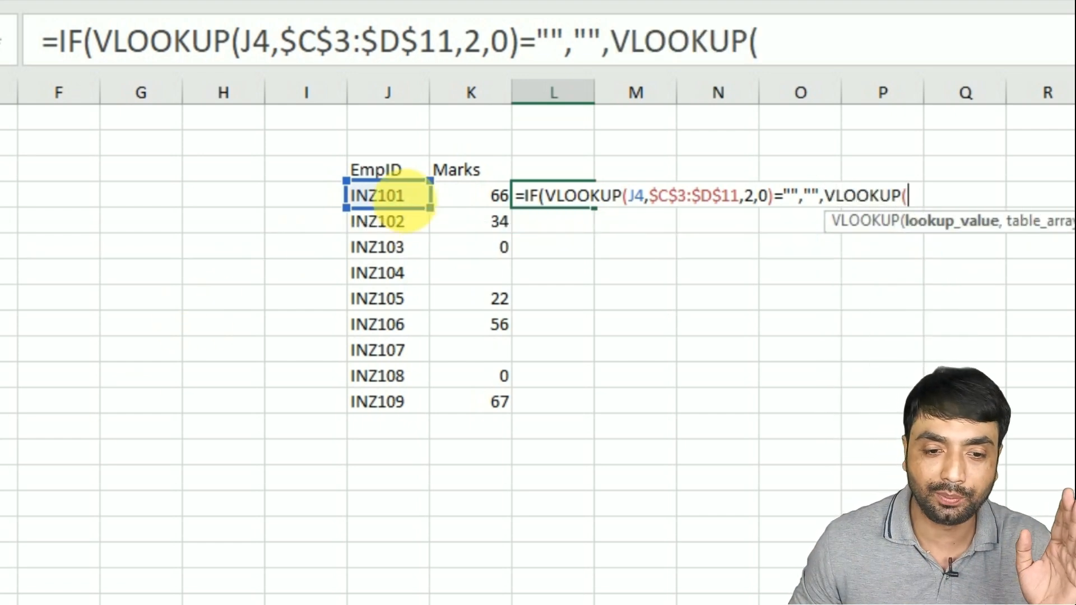
pyautogui.write(',')
pyautogui.moveTo(190, 155); pyautogui.dragTo(284, 339)
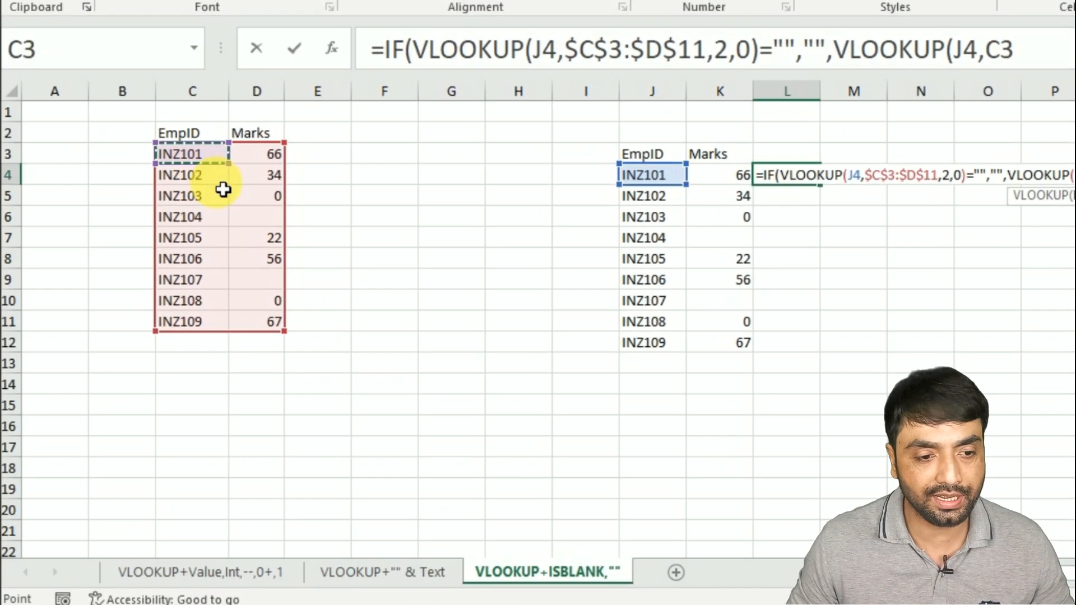
pyautogui.press('F4')
pyautogui.write(',2,0)')
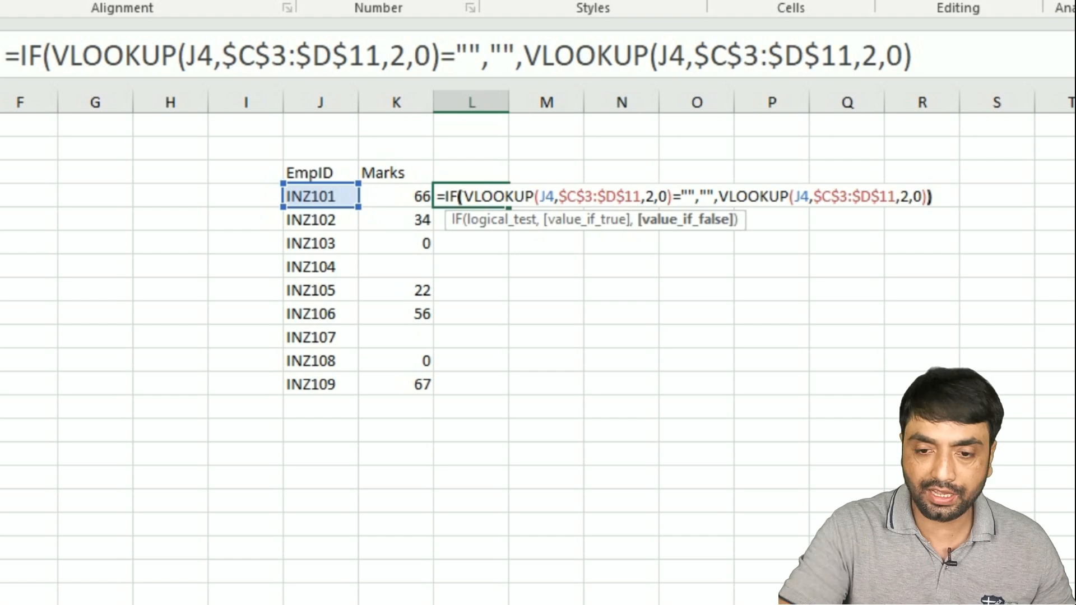
pyautogui.write(')')
pyautogui.hotkey('ctrl', 'Return')
pyautogui.moveTo(508, 207); pyautogui.dragTo(493, 392)
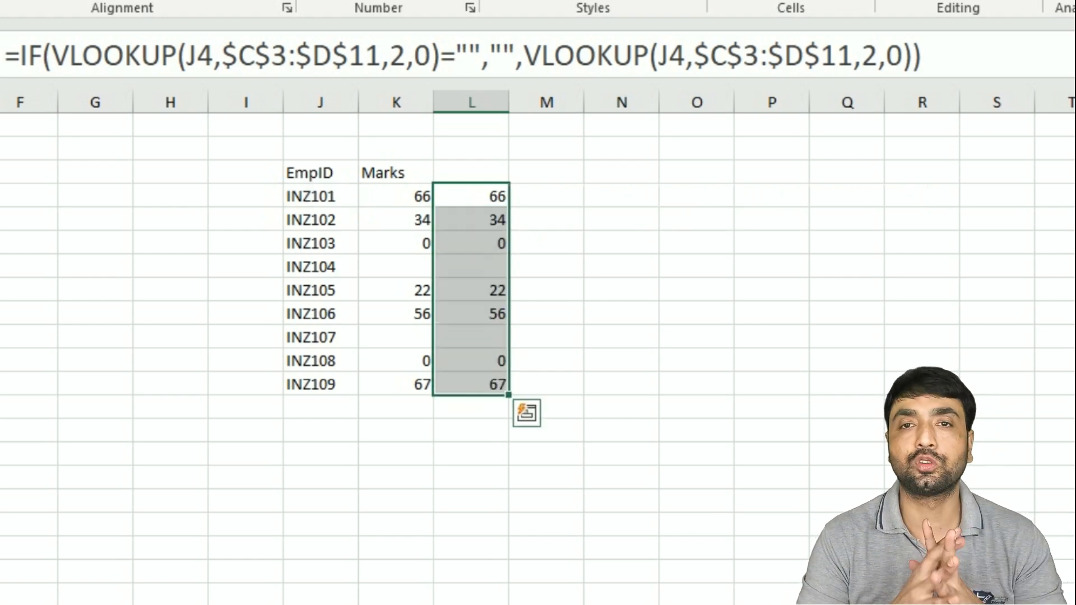